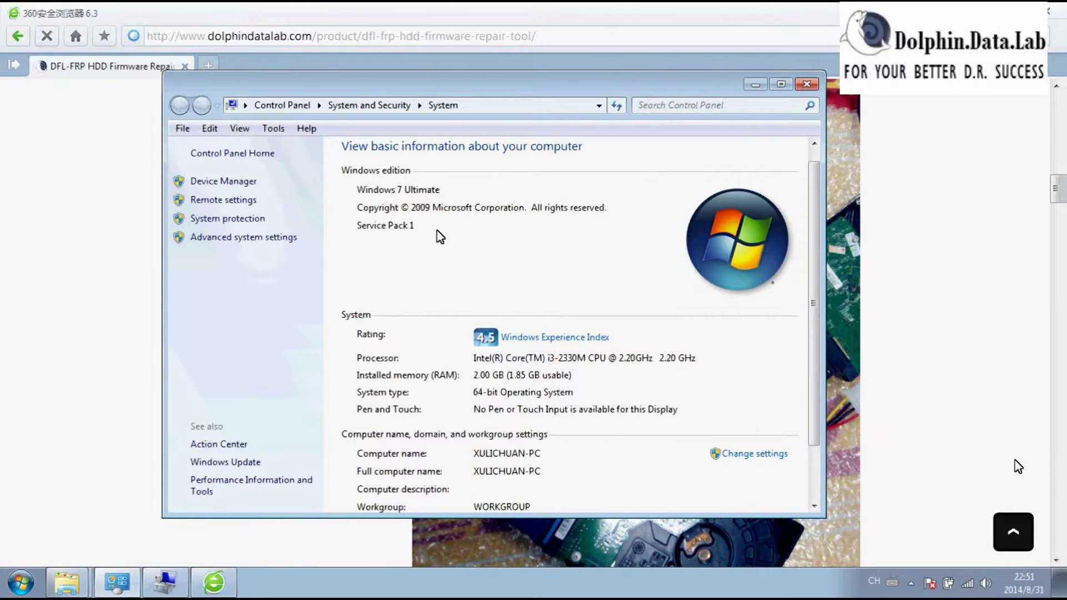
# Step: Close the System information window and scroll back up the DFL-FRP page
pyautogui.click(806, 84)
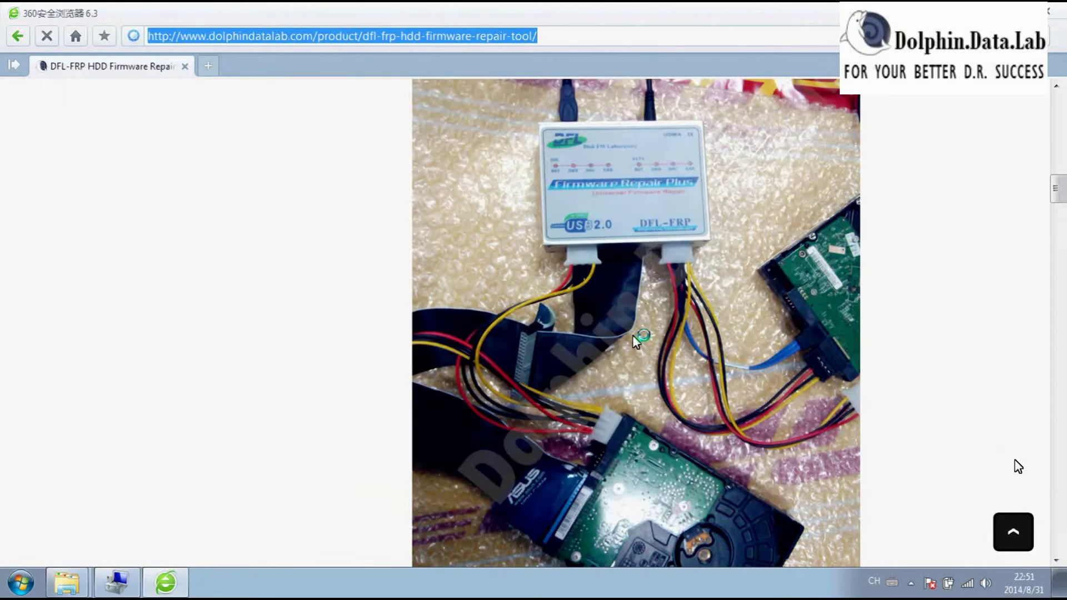
pyautogui.scroll(1, 629, 330)
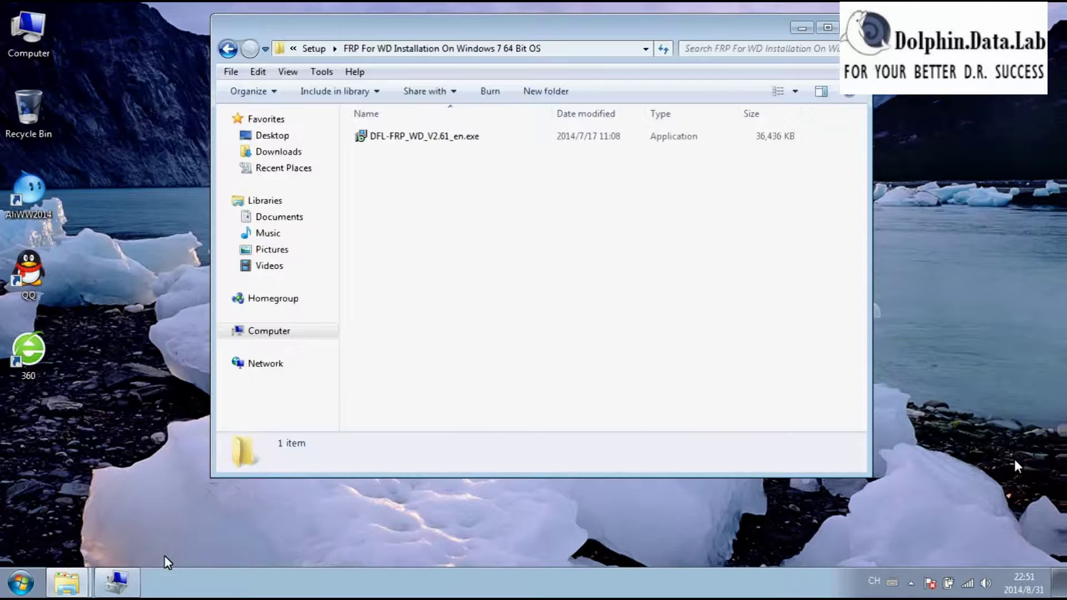
# Step: Shift Computer Management right and expand Disk drives and Ports (COM & LPT) in Device Manager
pyautogui.click(118, 584)
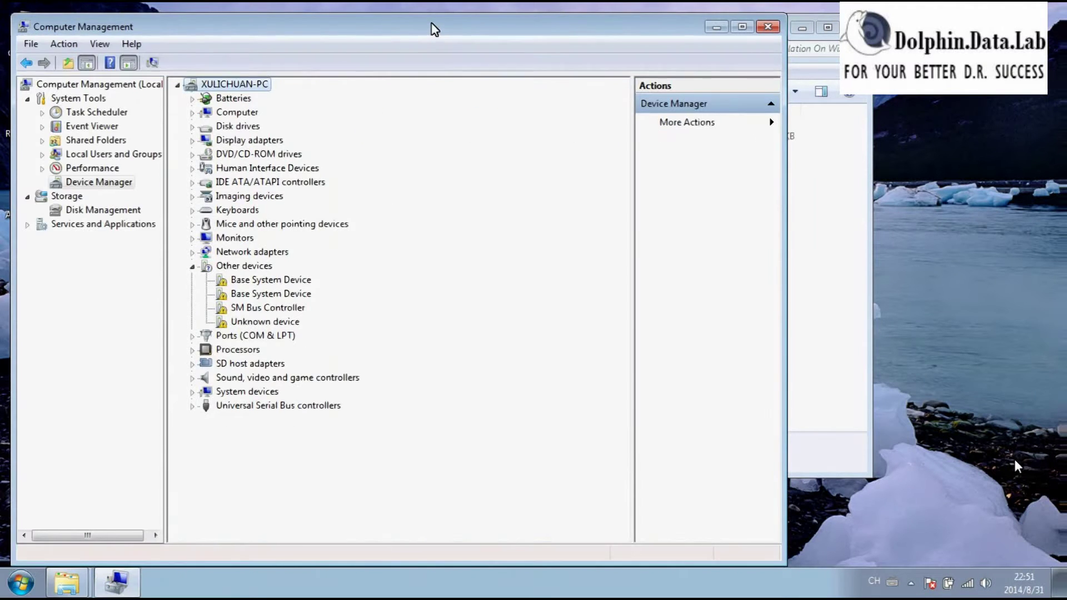
pyautogui.moveTo(431, 25); pyautogui.dragTo(533, 32)
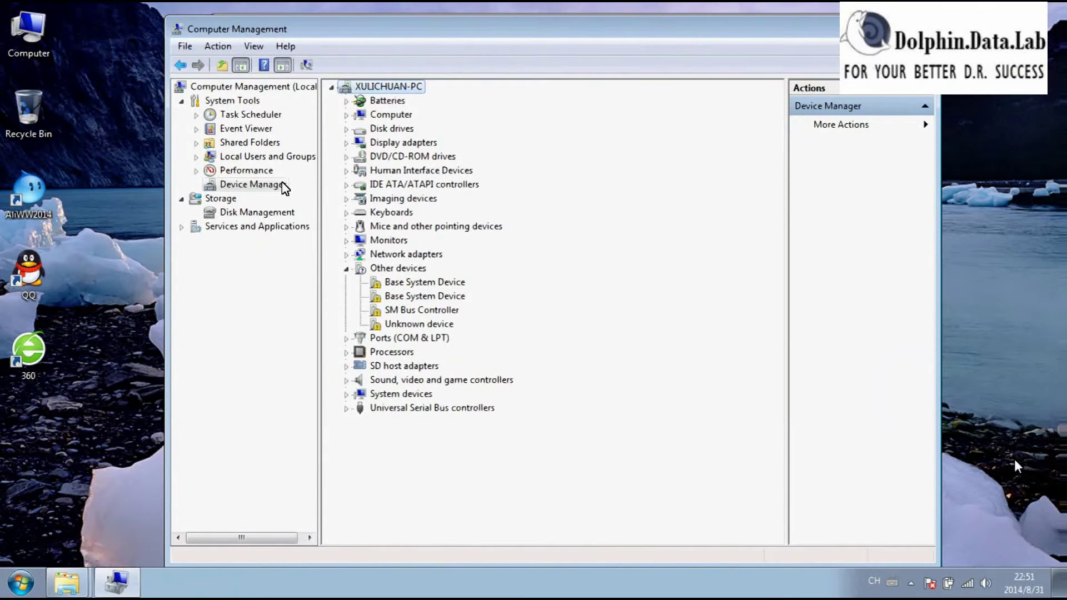
pyautogui.doubleClick(396, 130)
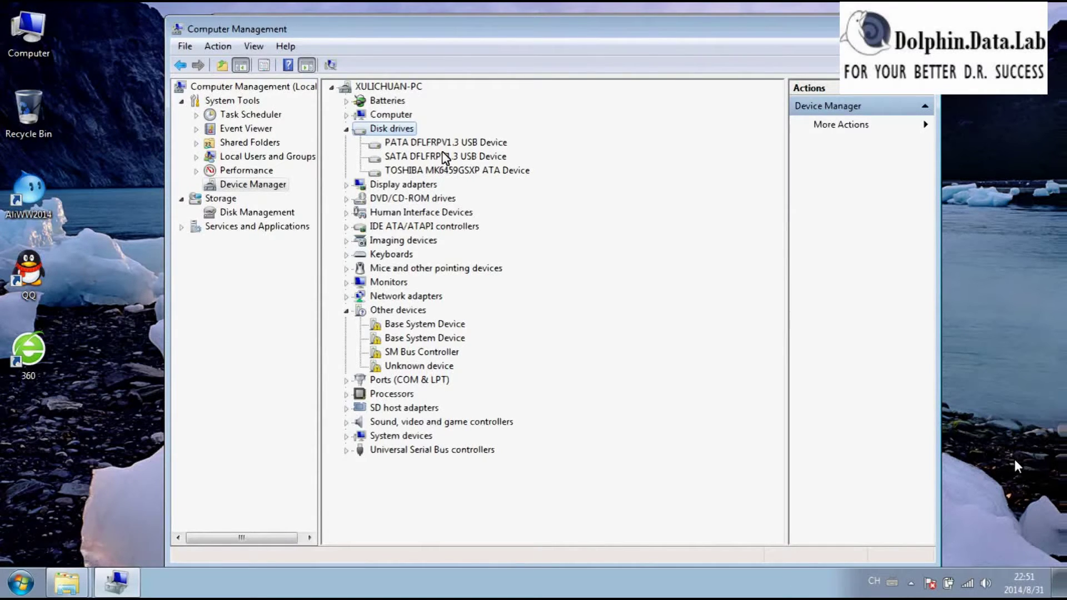
pyautogui.click(416, 367)
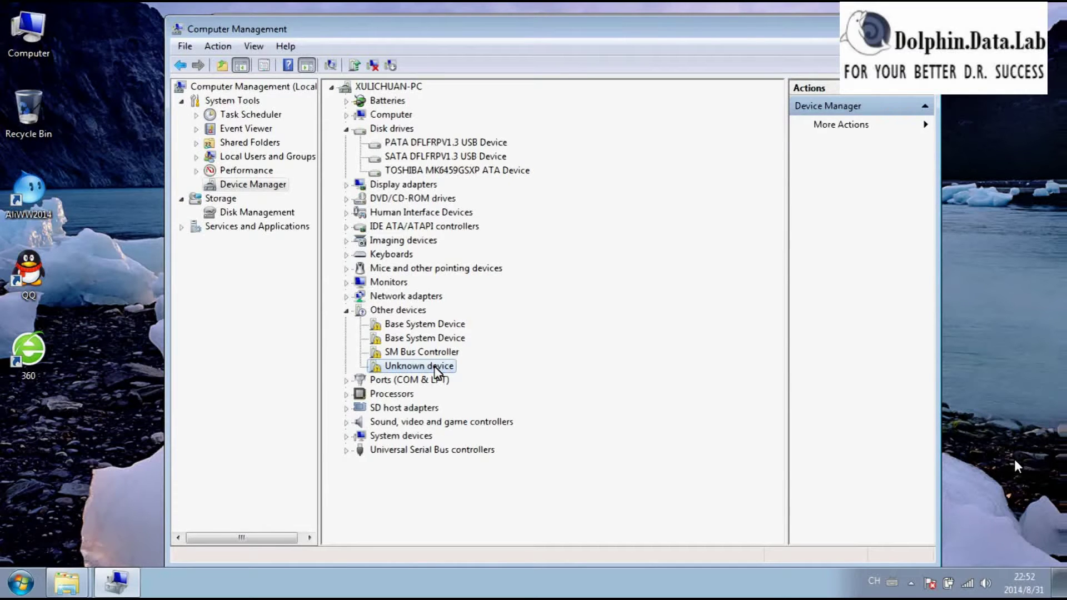
pyautogui.click(439, 382)
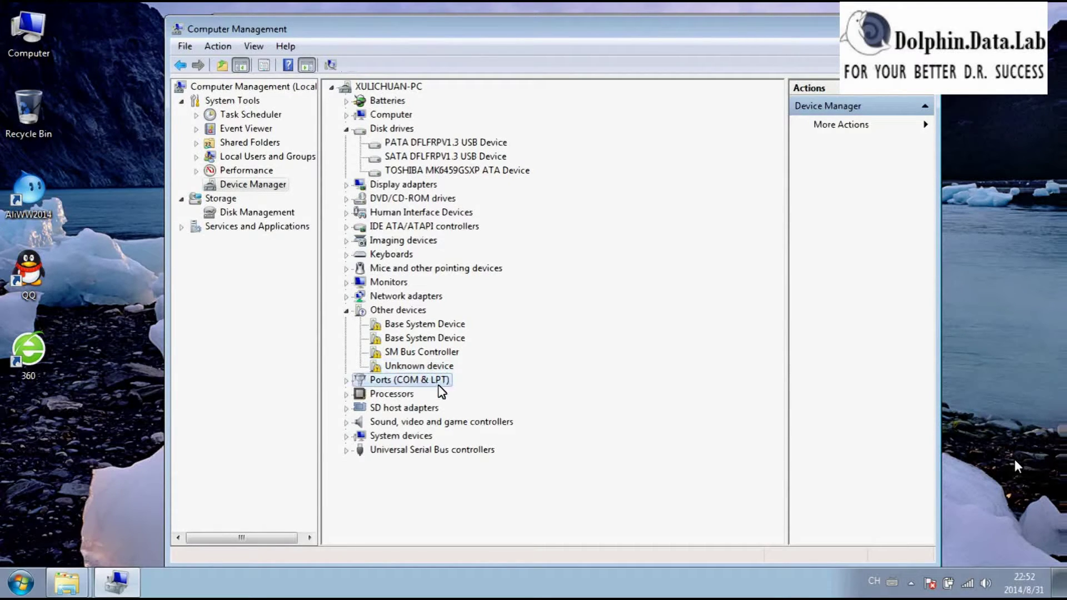
pyautogui.doubleClick(427, 383)
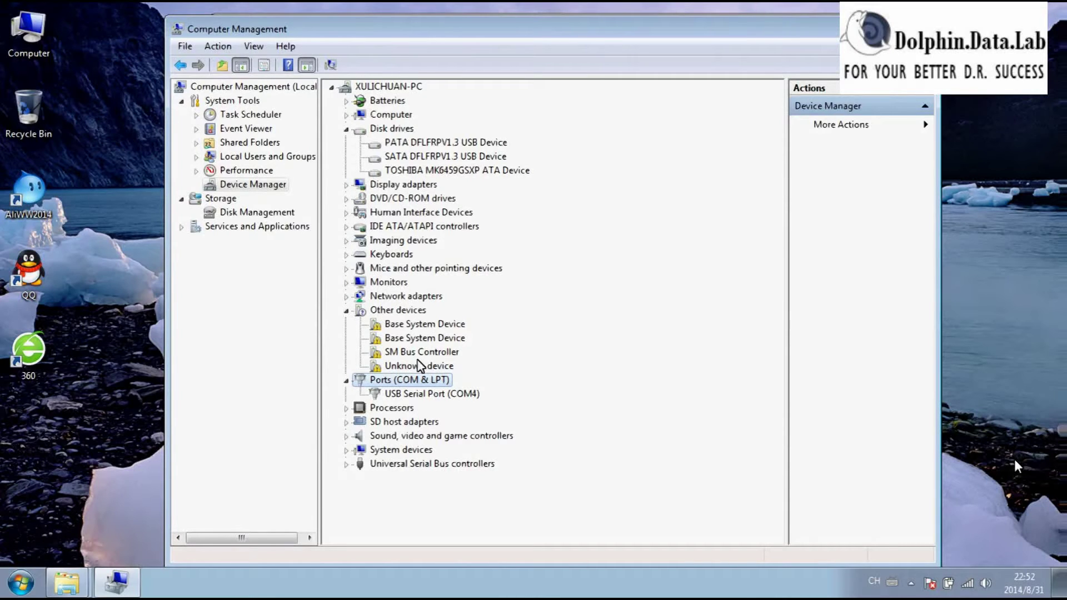
# Step: Browse C:\Program Files (x86), then return to the setup folder and select DFL-FRP_WD_V2.61_en.exe
pyautogui.doubleClick(28, 30)
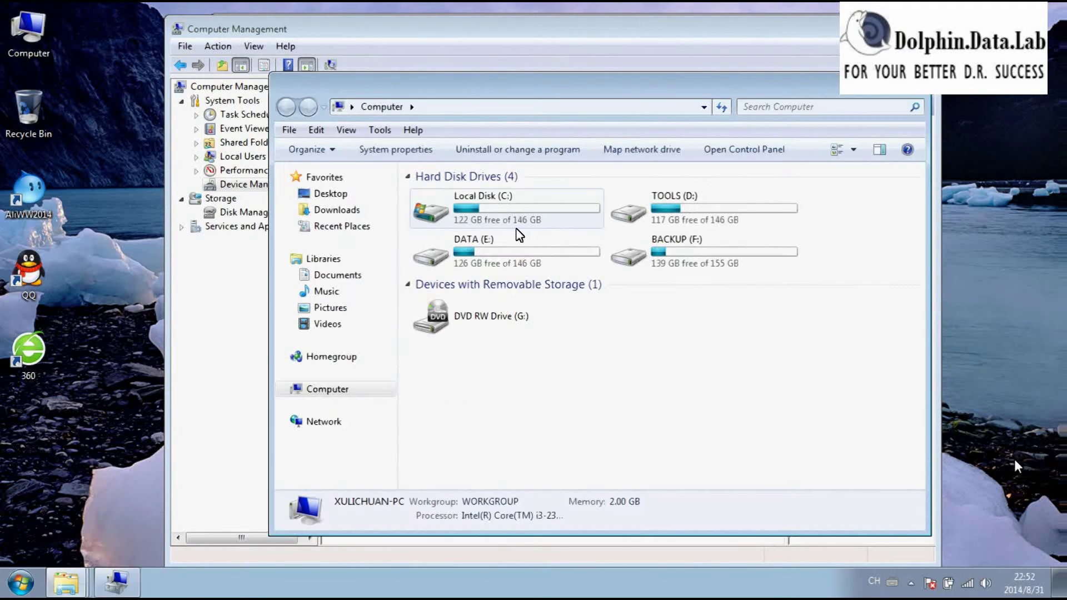
pyautogui.doubleClick(528, 203)
pyautogui.doubleClick(487, 243)
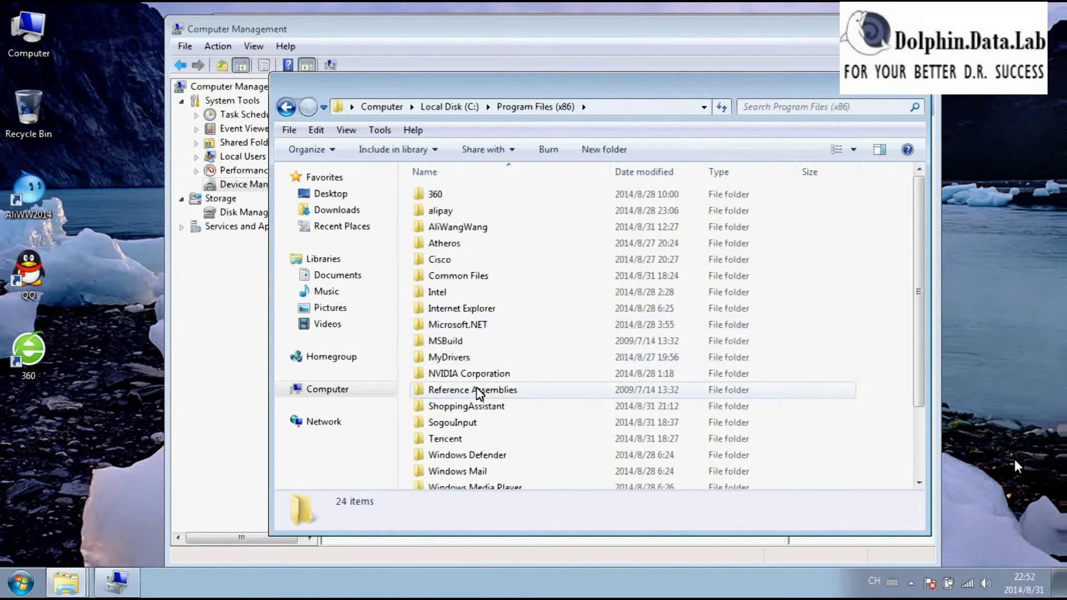
pyautogui.scroll(-2, 479, 389)
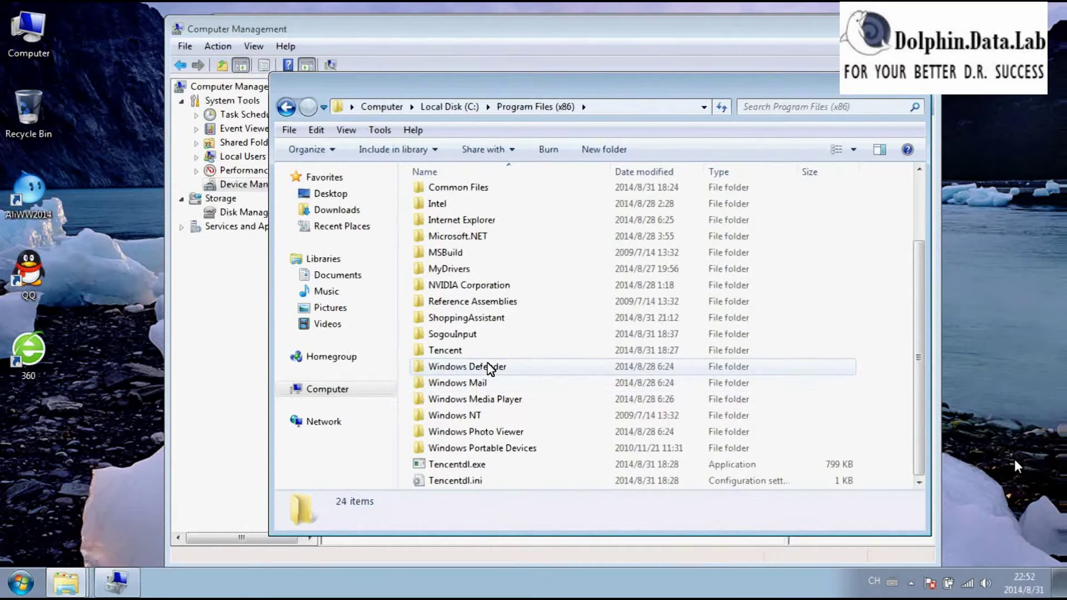
pyautogui.scroll(2, 489, 368)
pyautogui.click(912, 84)
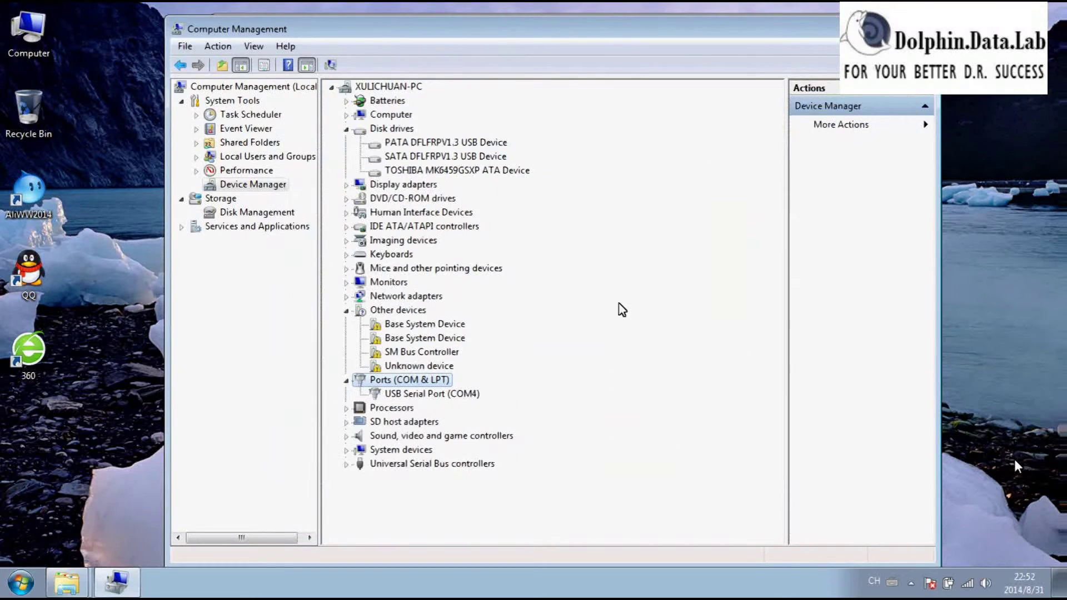
pyautogui.click(66, 582)
pyautogui.click(454, 144)
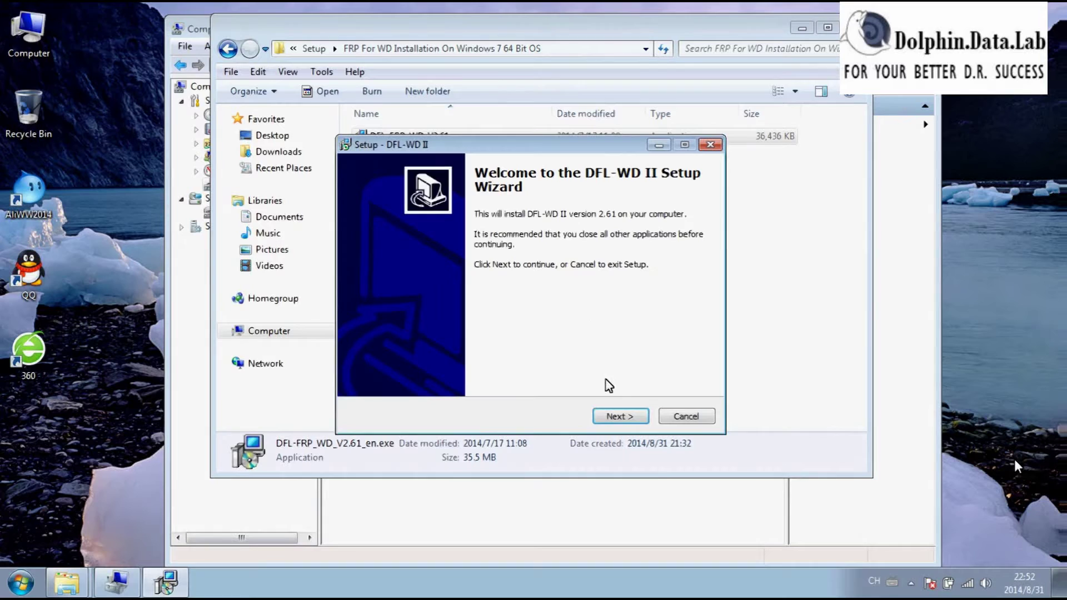
# Step: Install DFL-WD II 2.61 in the default folders with a desktop icon, unticking Launch DFL-WD II
pyautogui.click(621, 417)
pyautogui.click(412, 368)
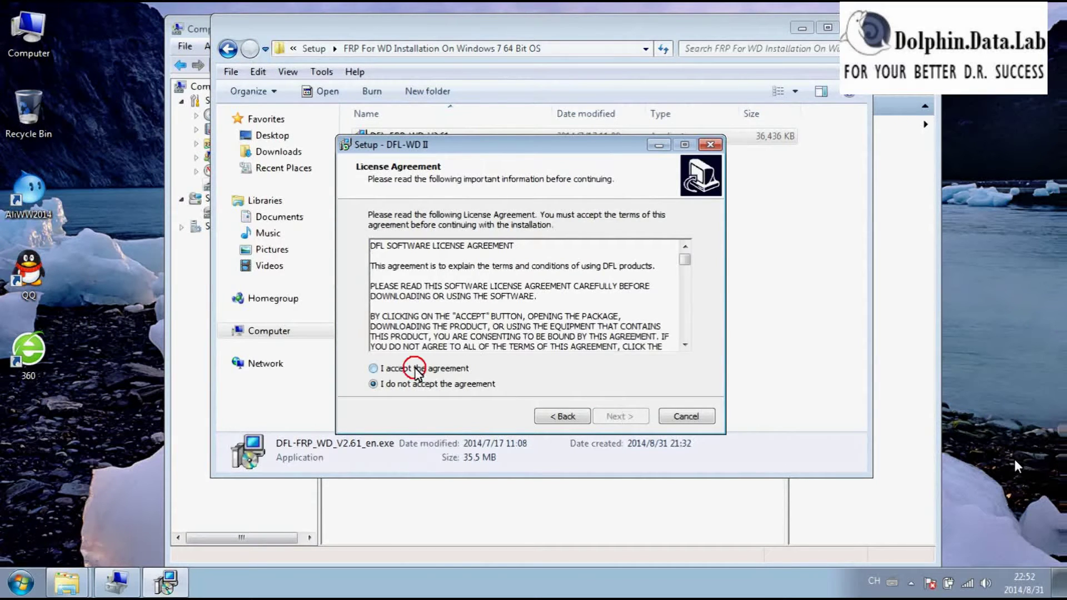
pyautogui.click(618, 417)
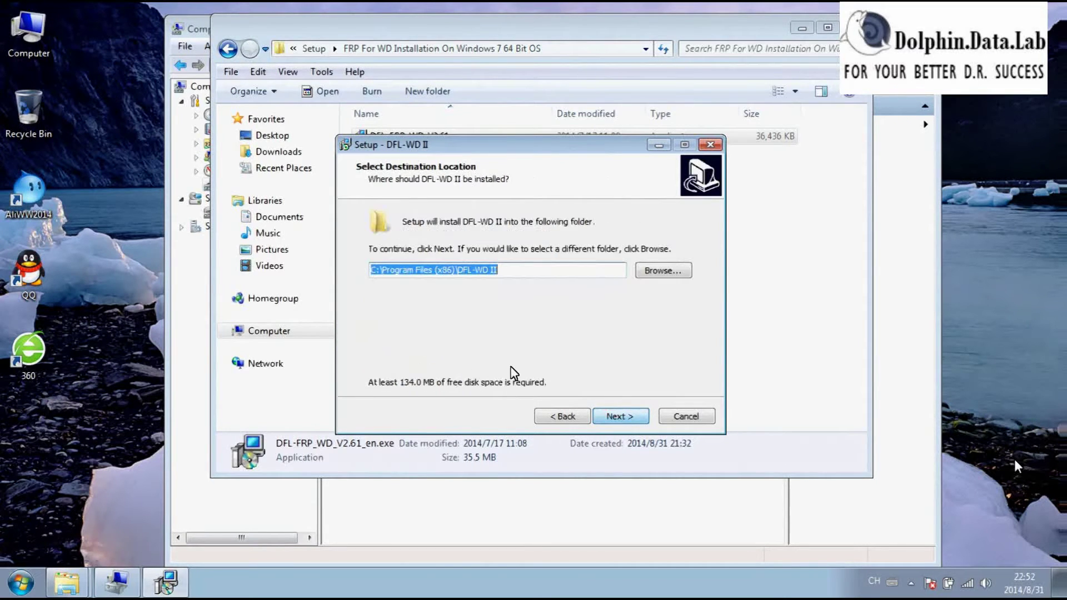
pyautogui.click(628, 418)
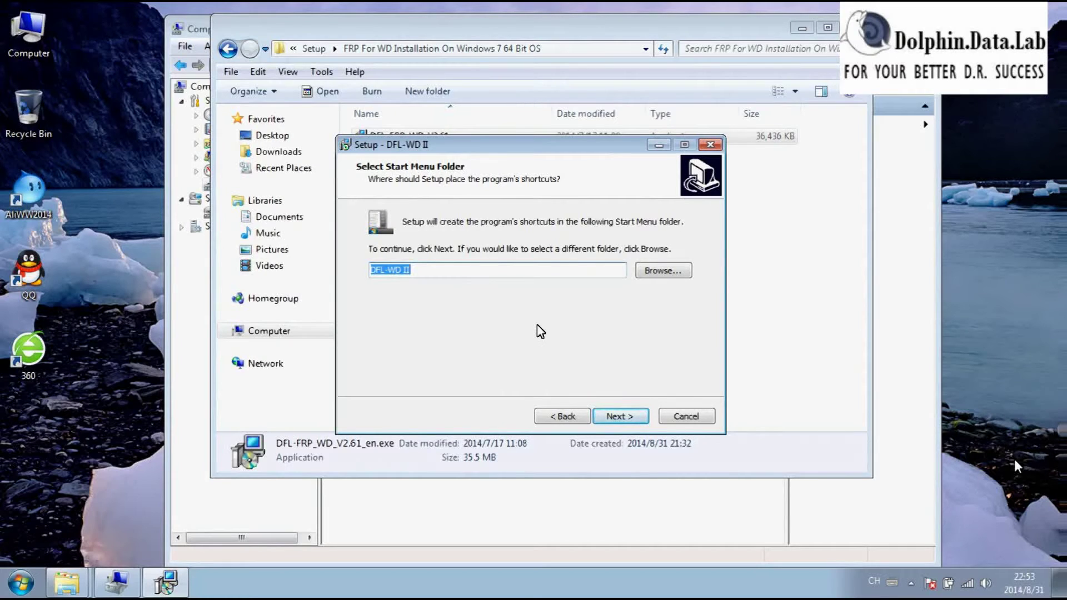
pyautogui.click(621, 414)
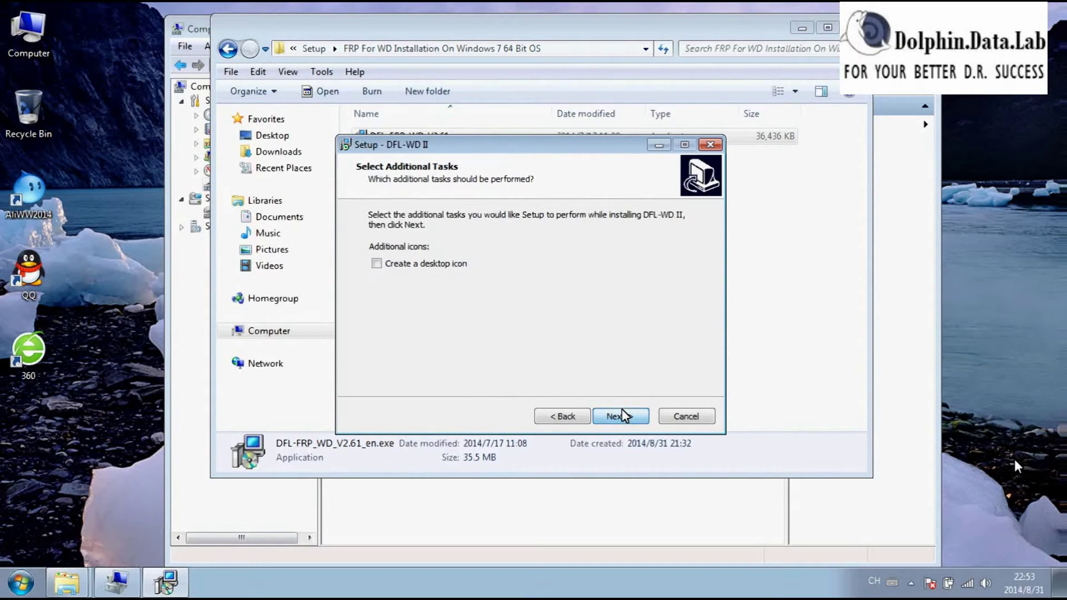
pyautogui.click(447, 263)
pyautogui.click(619, 417)
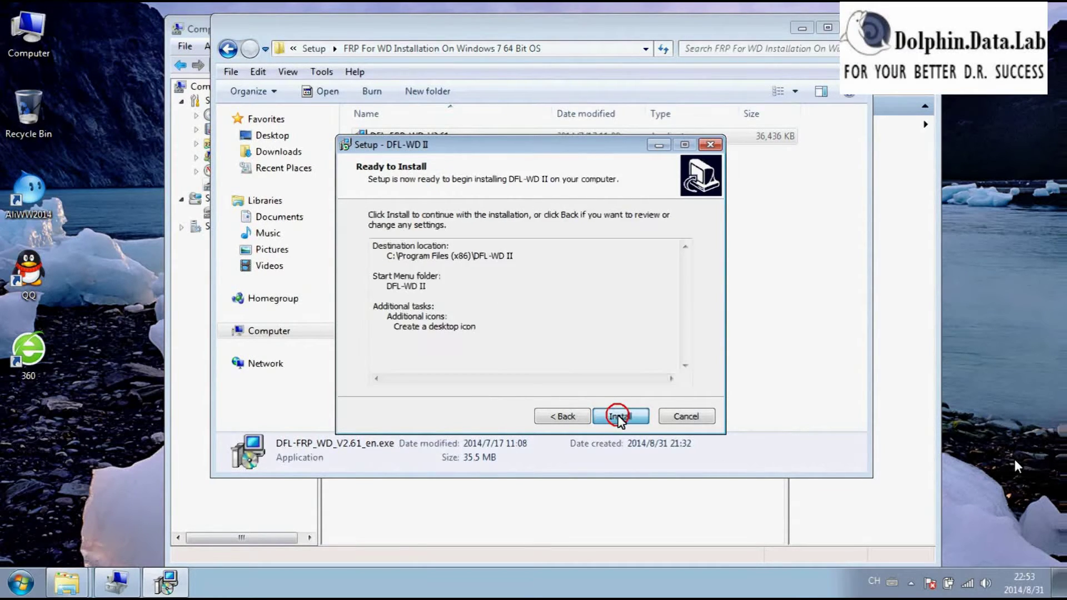
pyautogui.click(620, 416)
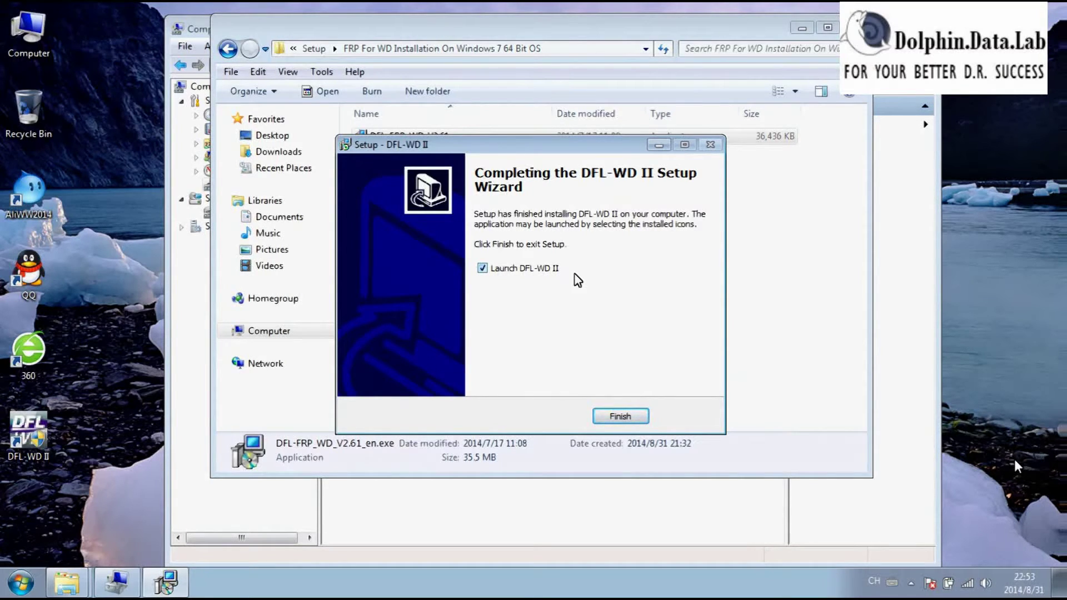
pyautogui.click(497, 269)
# Step: Finish setup and browse to C:\Program Files (x86)\DFL-WD II\DFLFRP_Driver, peeking into DFLFRP Device Drivers
pyautogui.click(620, 417)
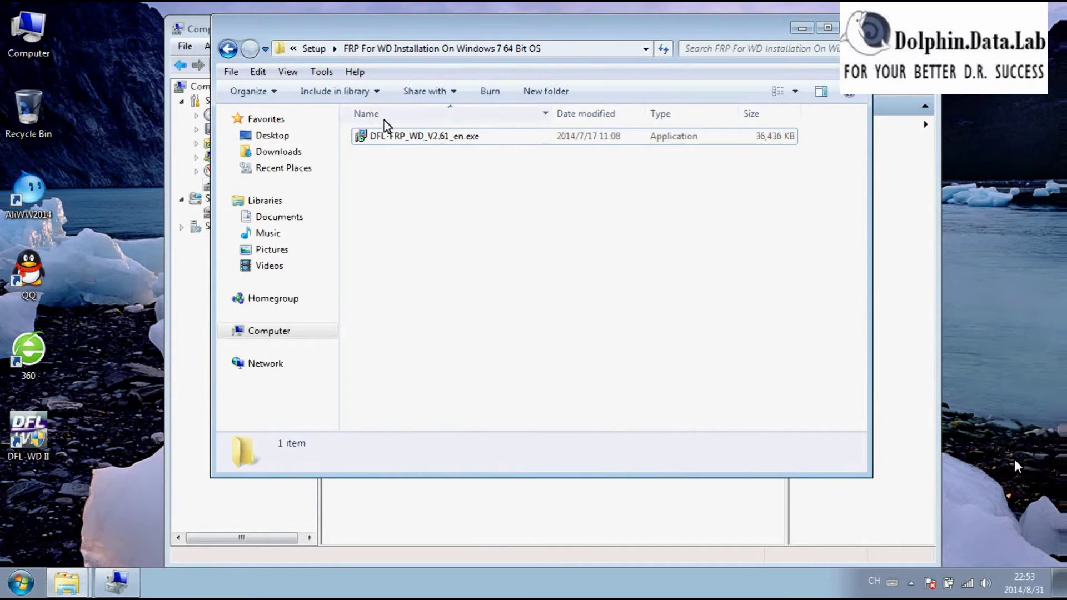
pyautogui.click(282, 336)
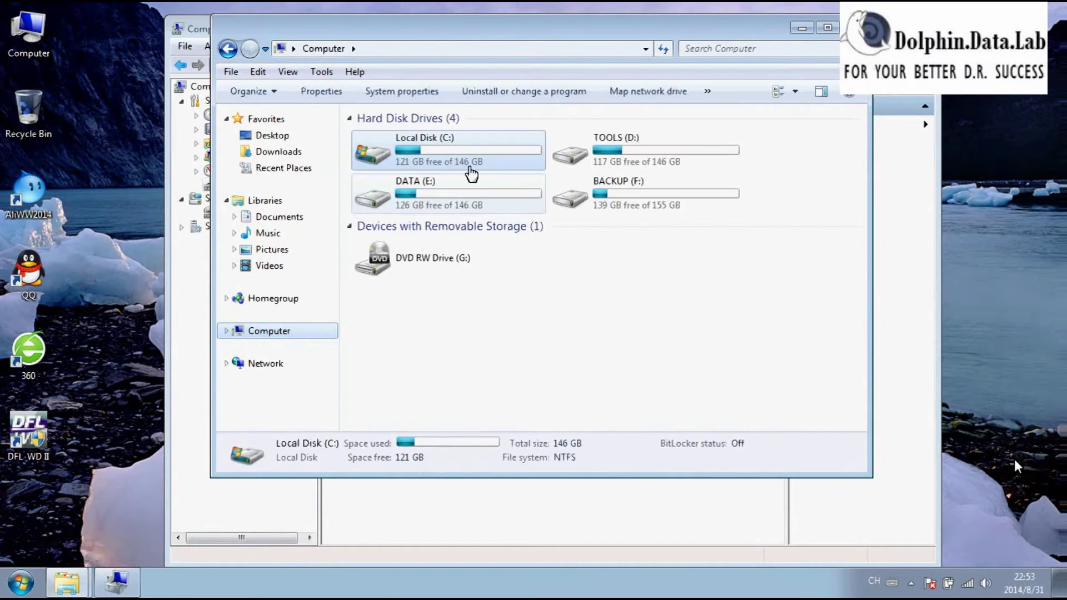
pyautogui.doubleClick(464, 155)
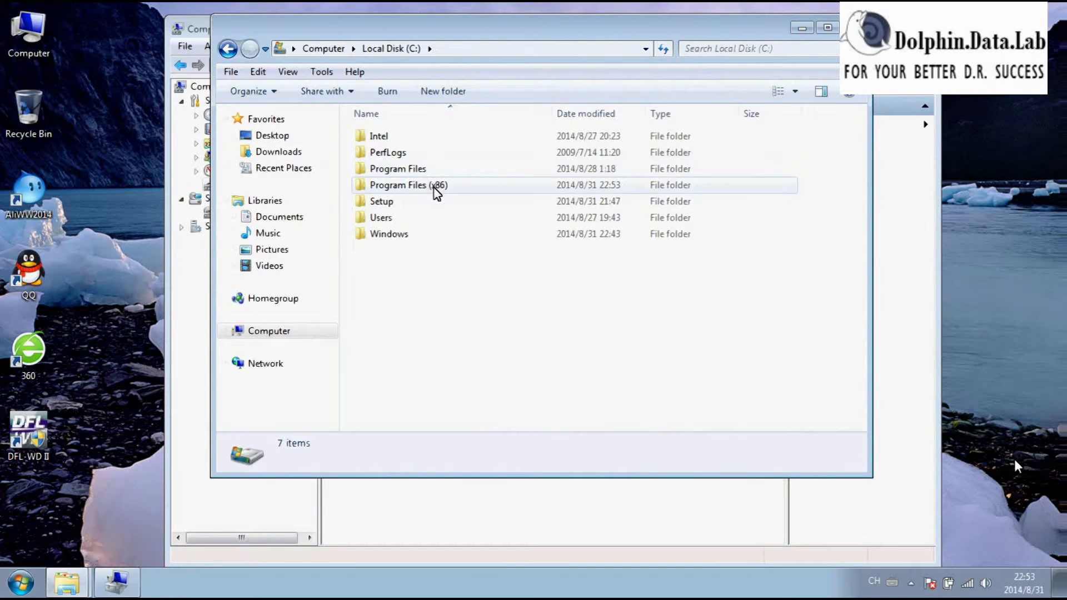
pyautogui.doubleClick(435, 187)
pyautogui.doubleClick(420, 236)
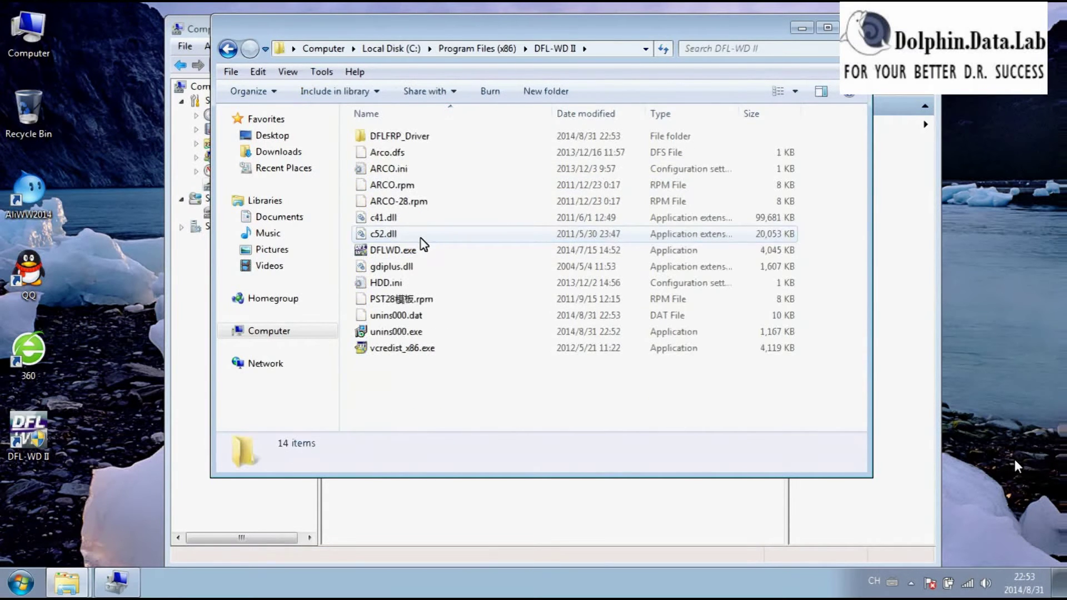
pyautogui.doubleClick(426, 137)
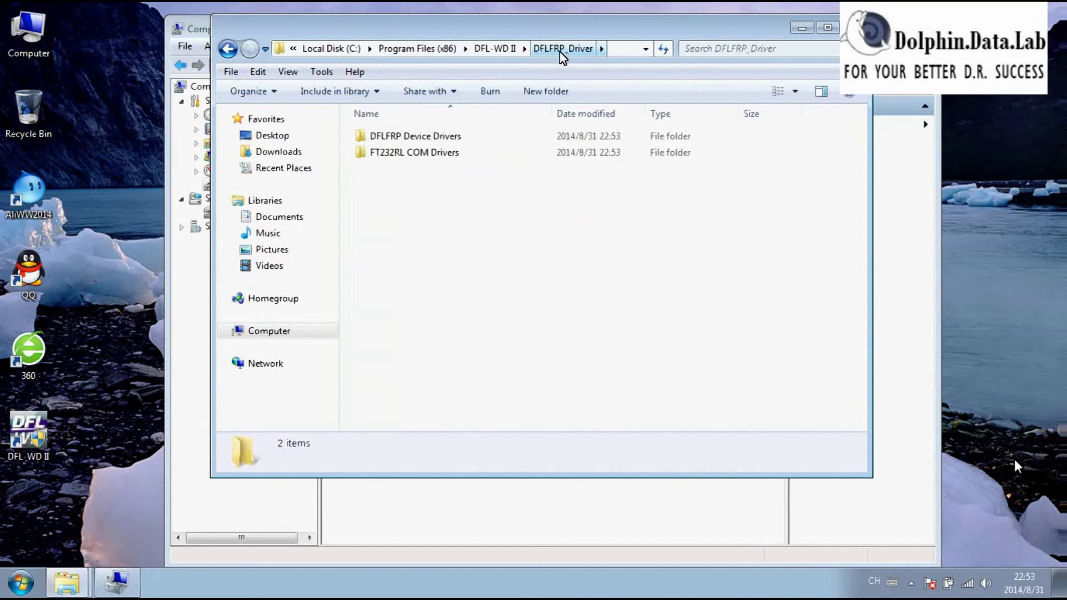
pyautogui.doubleClick(427, 137)
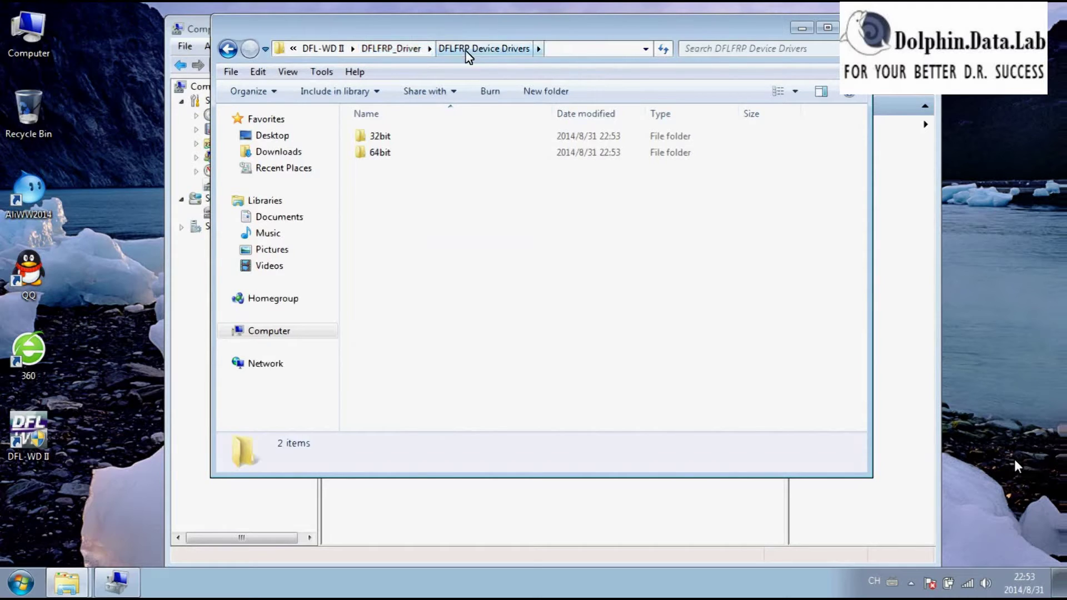
pyautogui.click(391, 49)
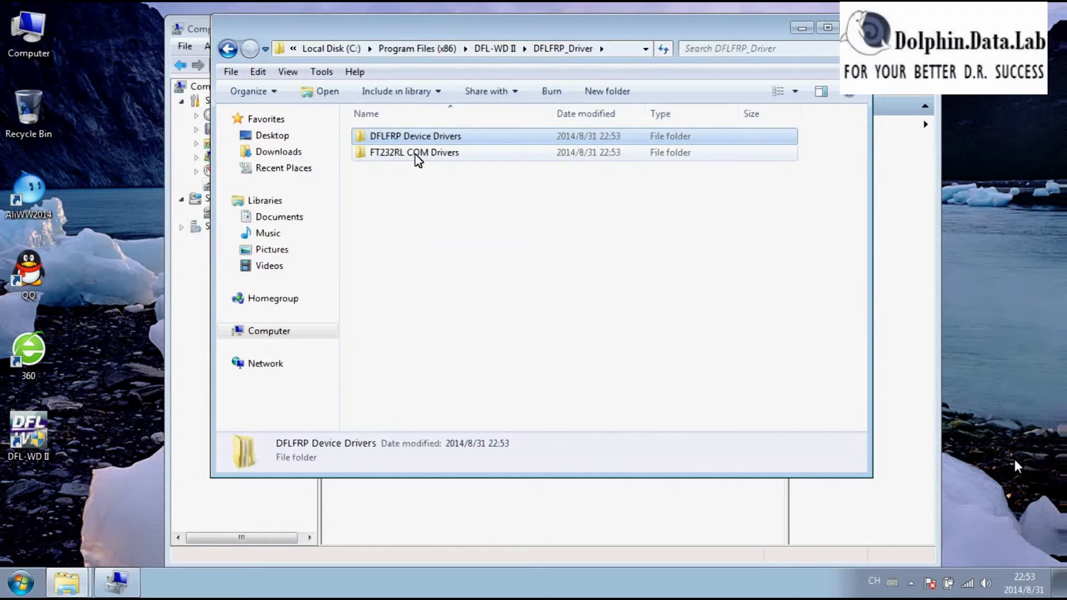
# Step: Open FT232RL COM Drivers, select ft232rl-win7-32-64.exe, then close the folder window
pyautogui.doubleClick(435, 160)
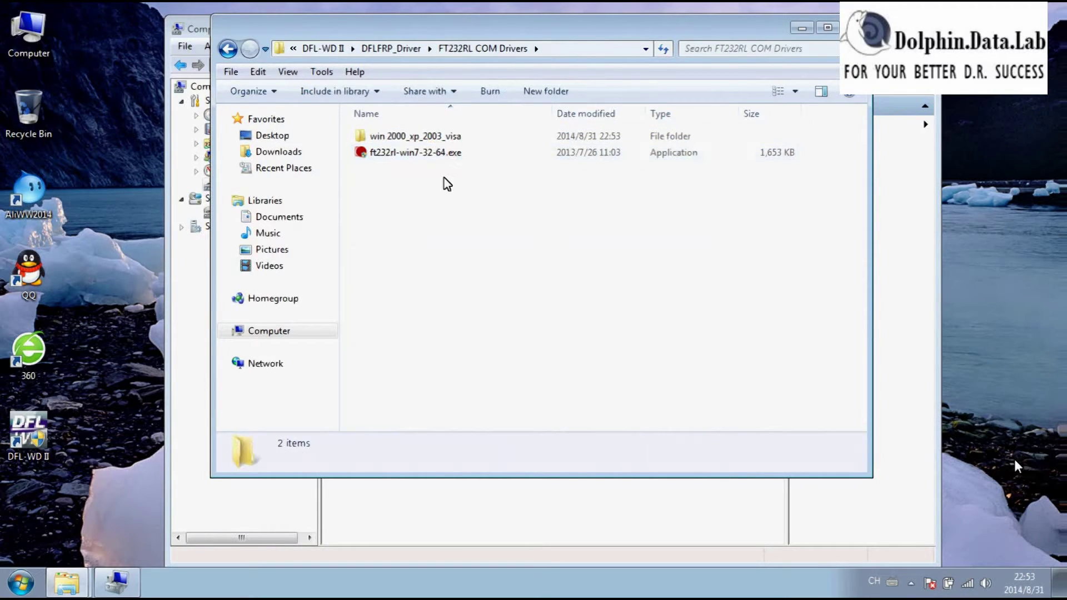
pyautogui.moveTo(460, 24); pyautogui.dragTo(460, 106)
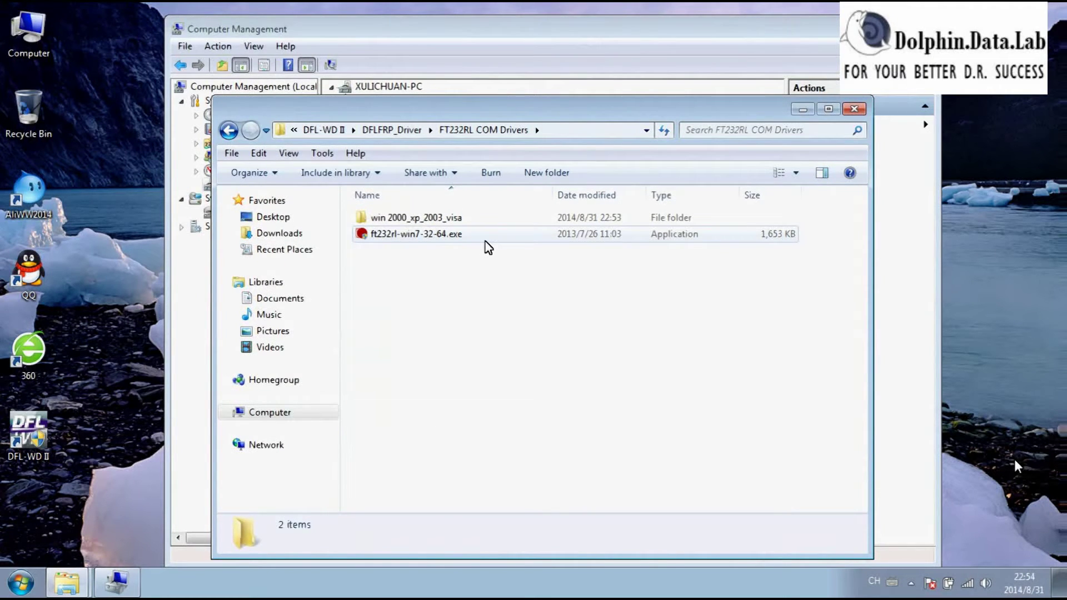
pyautogui.click(438, 239)
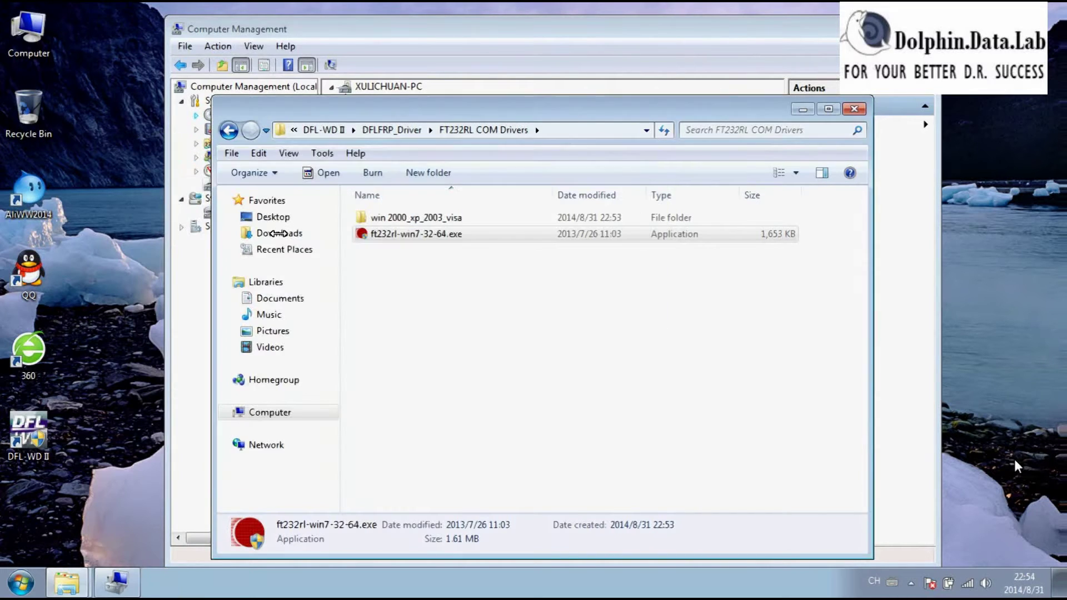
pyautogui.click(854, 108)
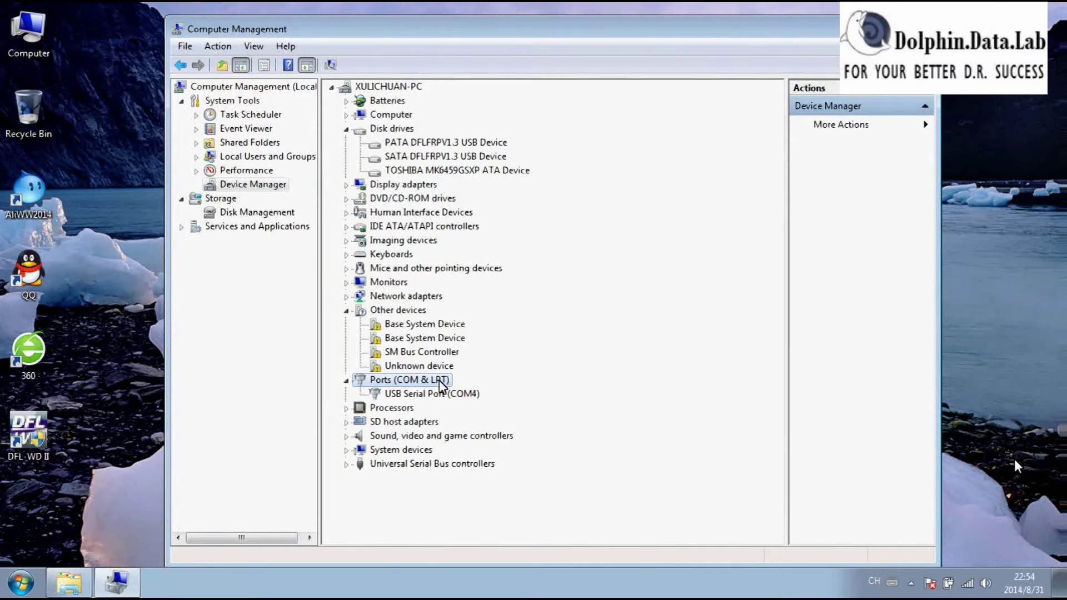
pyautogui.click(418, 394)
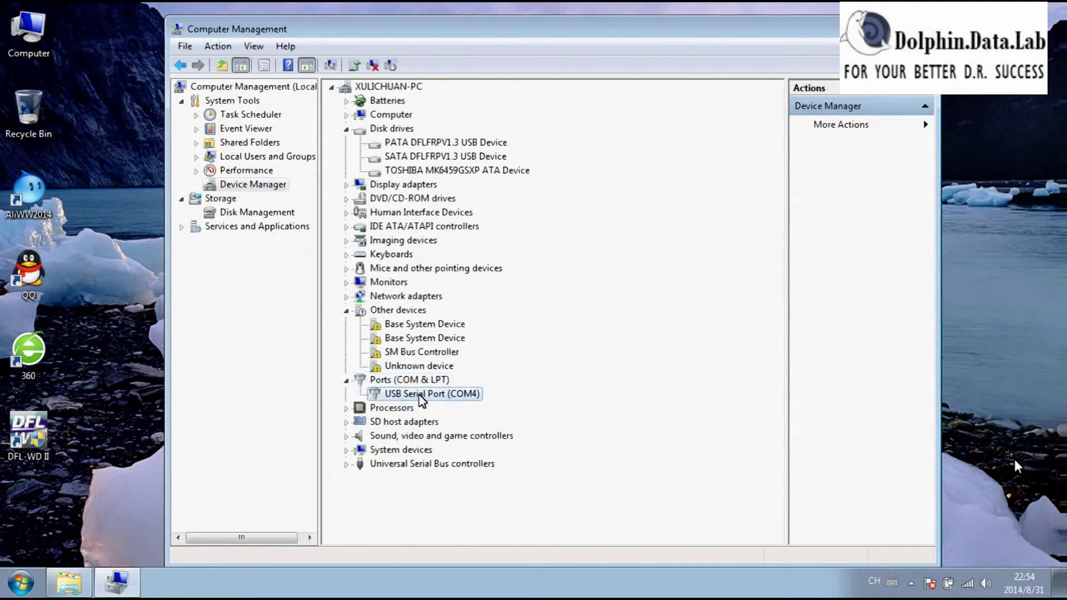
# Step: Start a manual driver update for the Unknown device using Browse my computer
pyautogui.rightClick(439, 369)
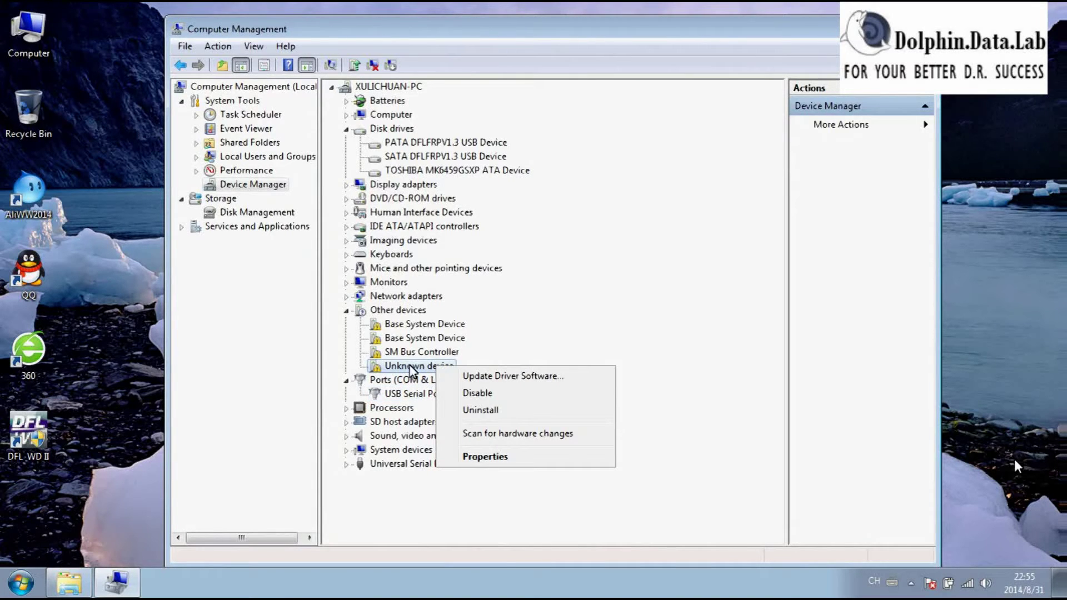
pyautogui.click(526, 376)
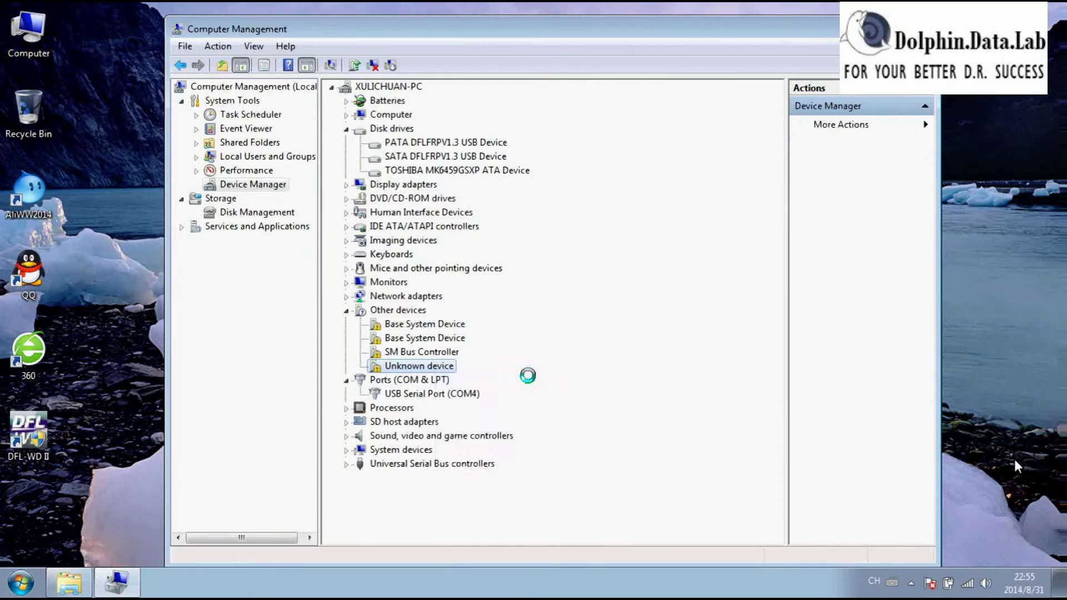
pyautogui.click(496, 337)
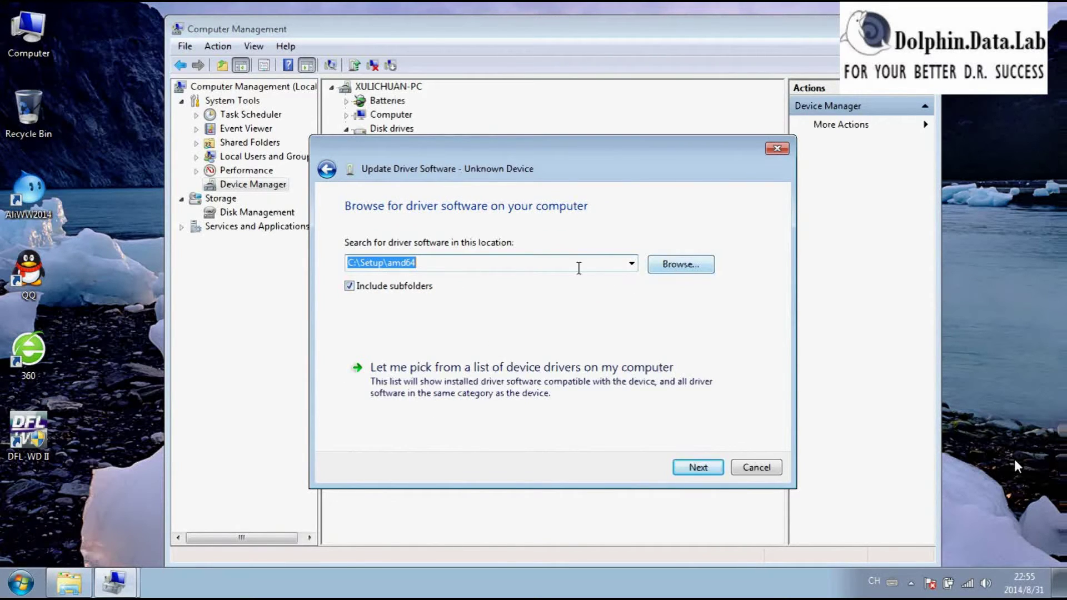
pyautogui.click(683, 265)
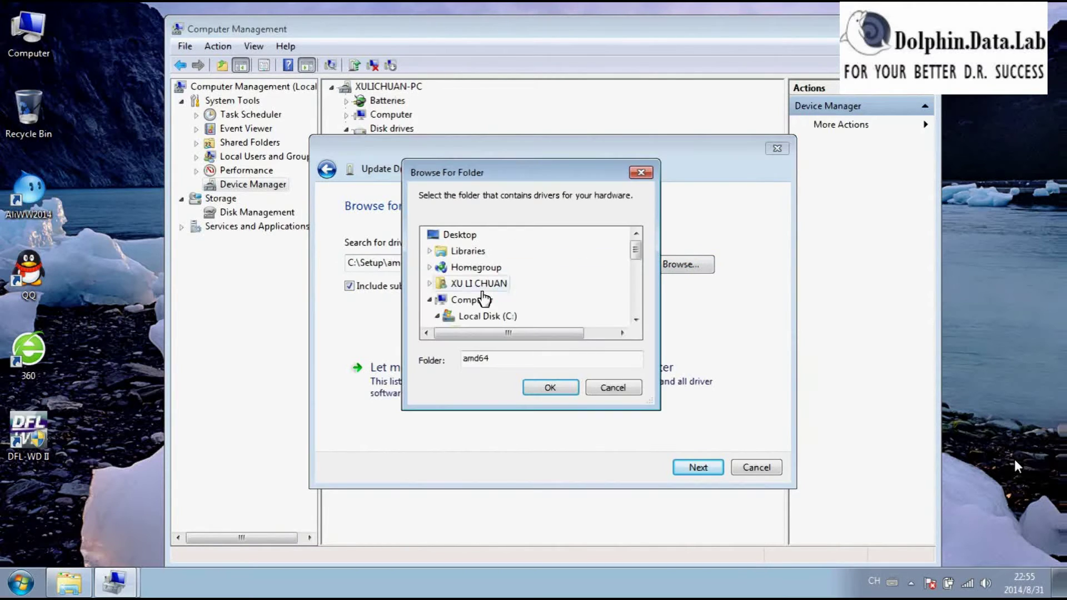
# Step: Pick DFL-WD II\DFLFRP_Driver\DFLFRP Device Drivers\64bit as the driver folder and search it
pyautogui.moveTo(630, 261); pyautogui.dragTo(637, 285)
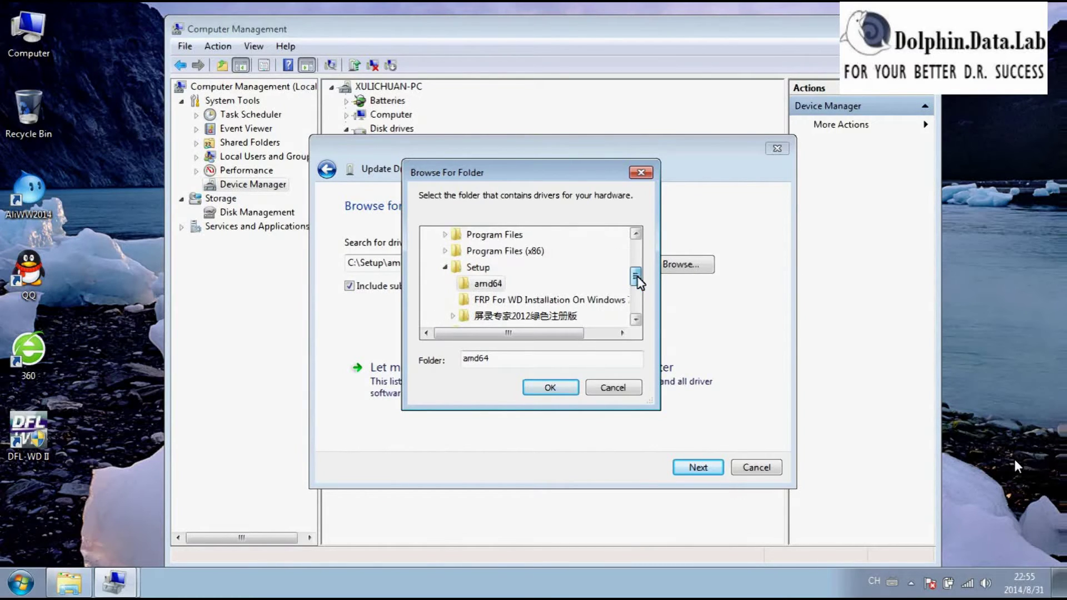
pyautogui.click(532, 257)
pyautogui.scroll(1, 553, 296)
pyautogui.scroll(-5, 553, 301)
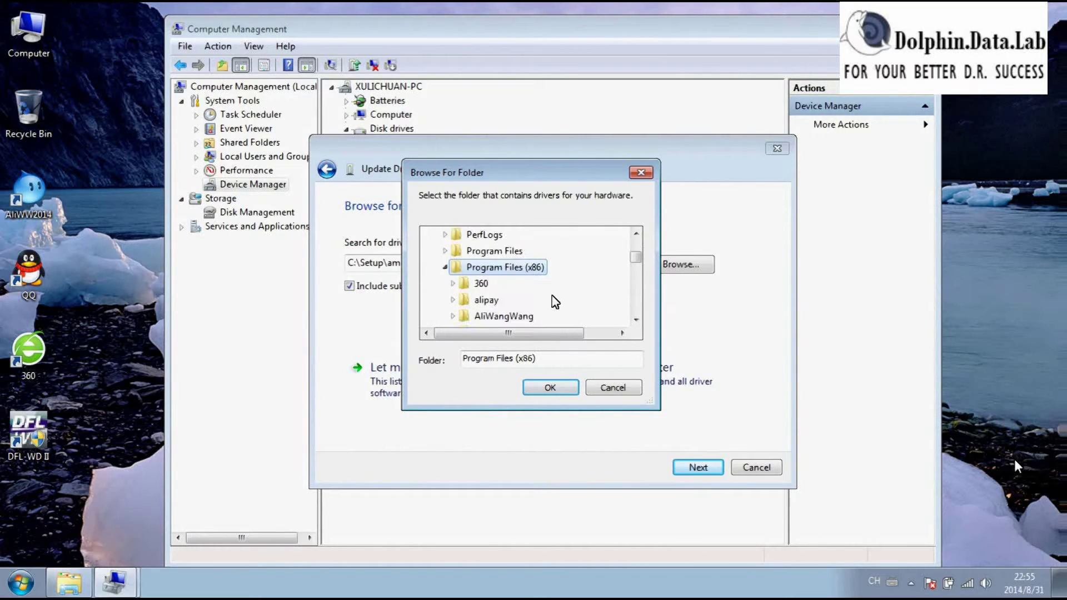
pyautogui.scroll(-5, 538, 302)
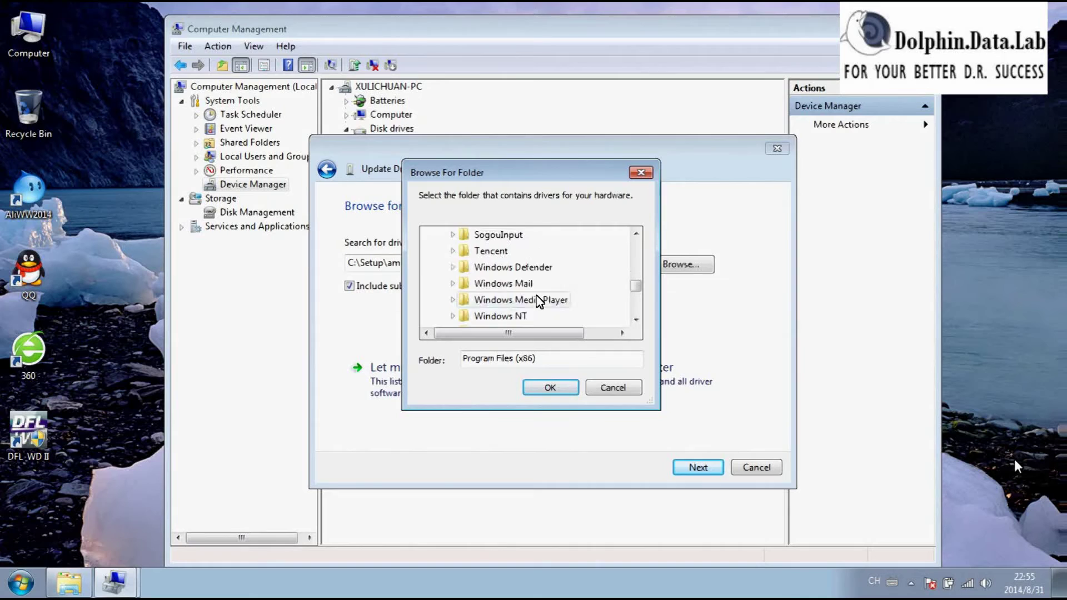
pyautogui.scroll(2, 538, 303)
pyautogui.scroll(4, 537, 301)
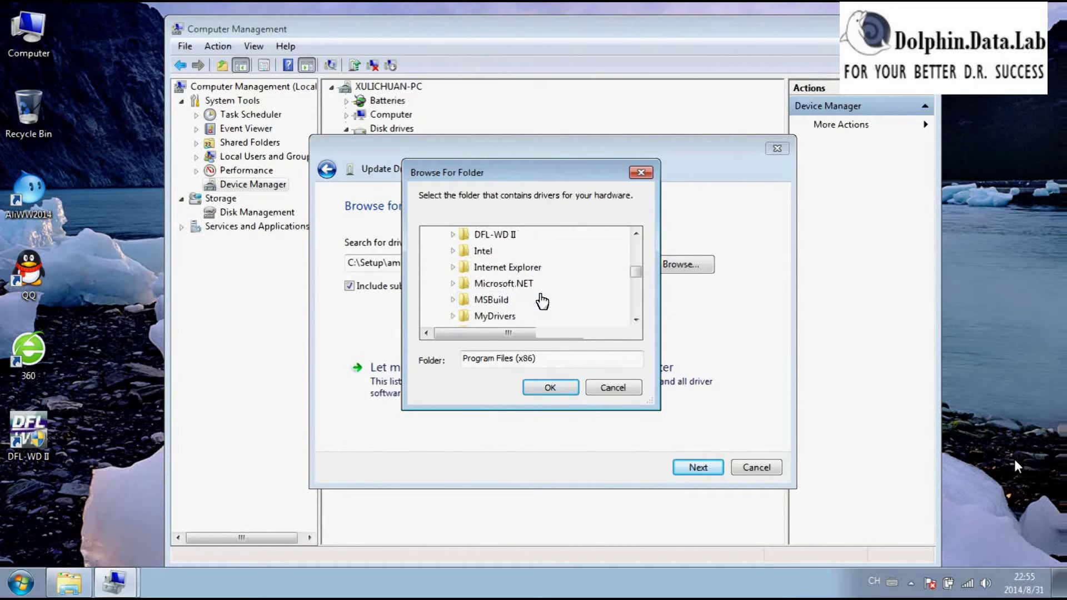
pyautogui.click(510, 242)
pyautogui.scroll(1, 509, 291)
pyautogui.doubleClick(495, 315)
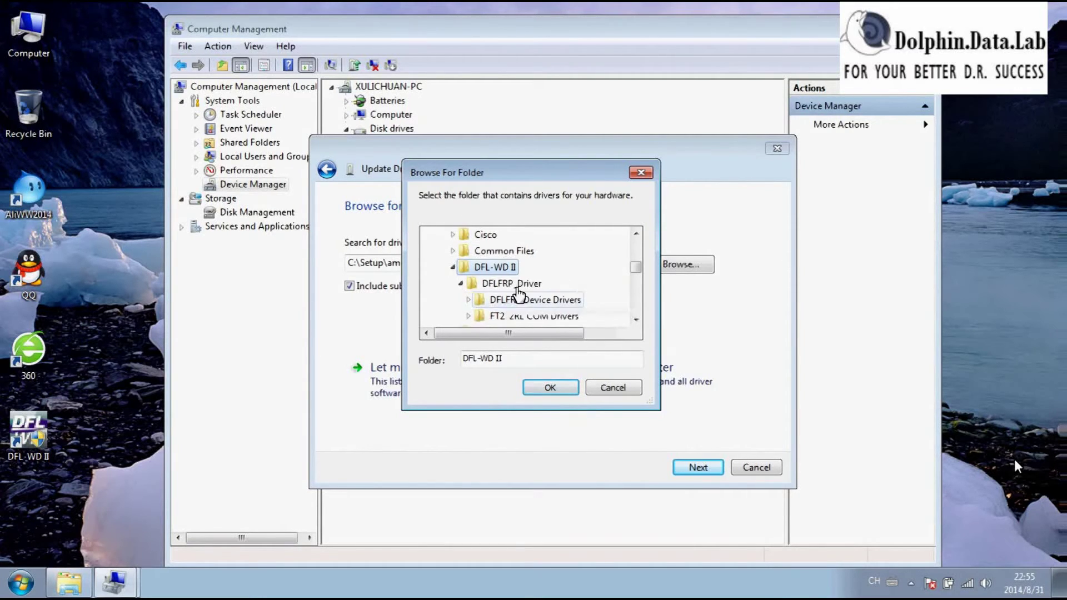
pyautogui.scroll(-1, 537, 270)
pyautogui.doubleClick(541, 251)
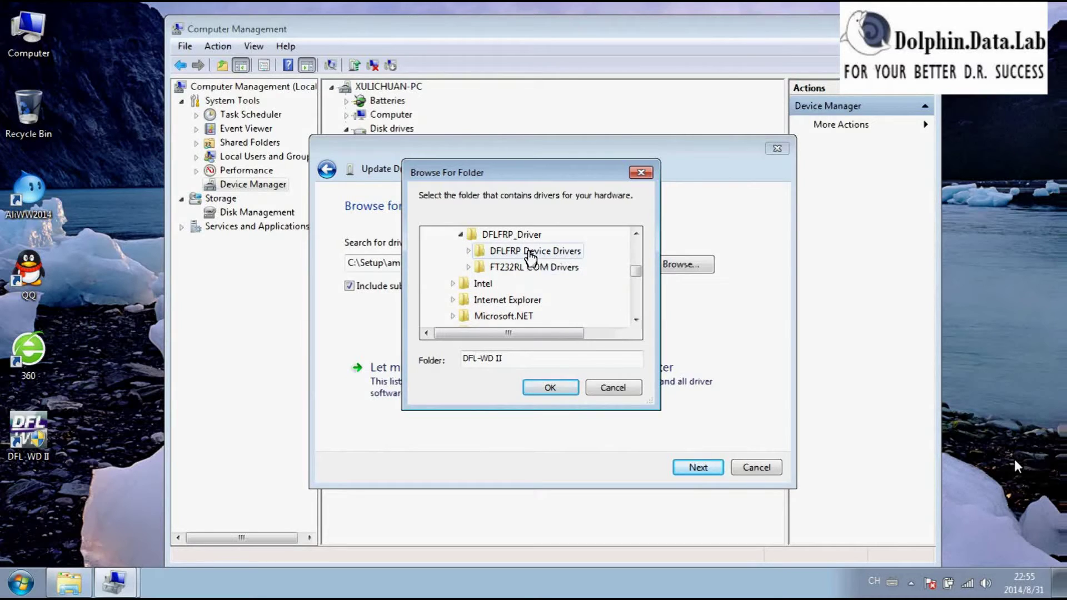
pyautogui.scroll(-2, 569, 280)
pyautogui.click(505, 251)
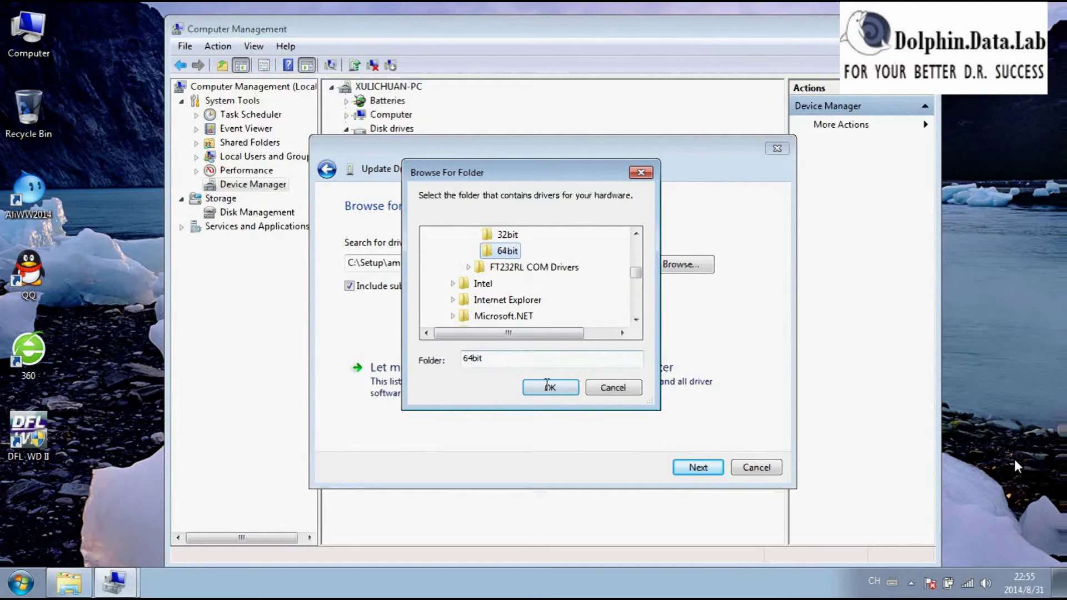
pyautogui.click(548, 388)
pyautogui.click(700, 468)
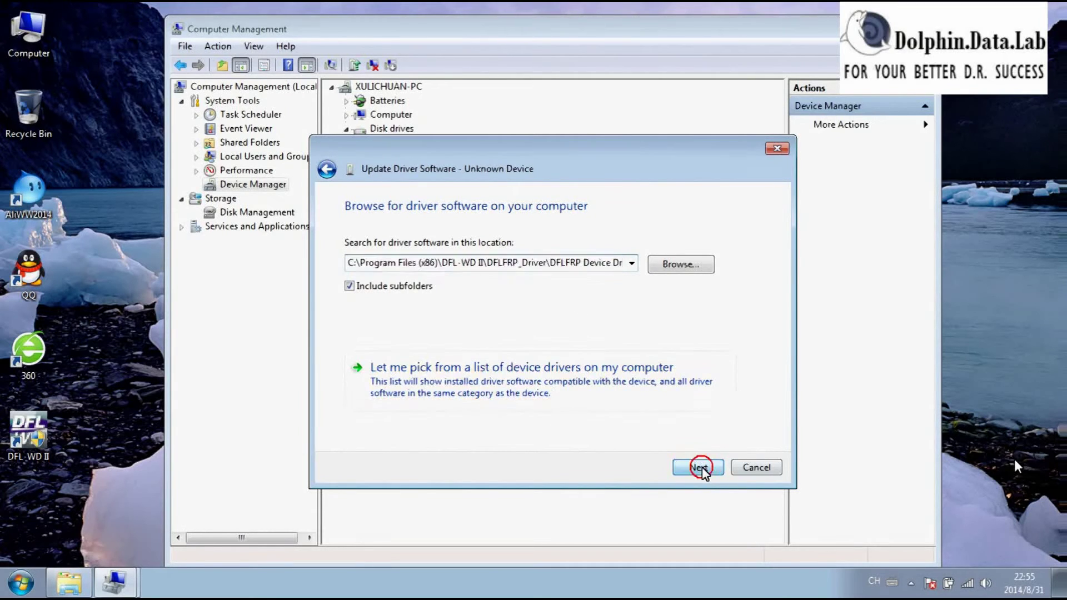
# Step: Install the unsigned DFL-FirmwareRepairPlus driver anyway, then close the Code 52 error
pyautogui.click(514, 305)
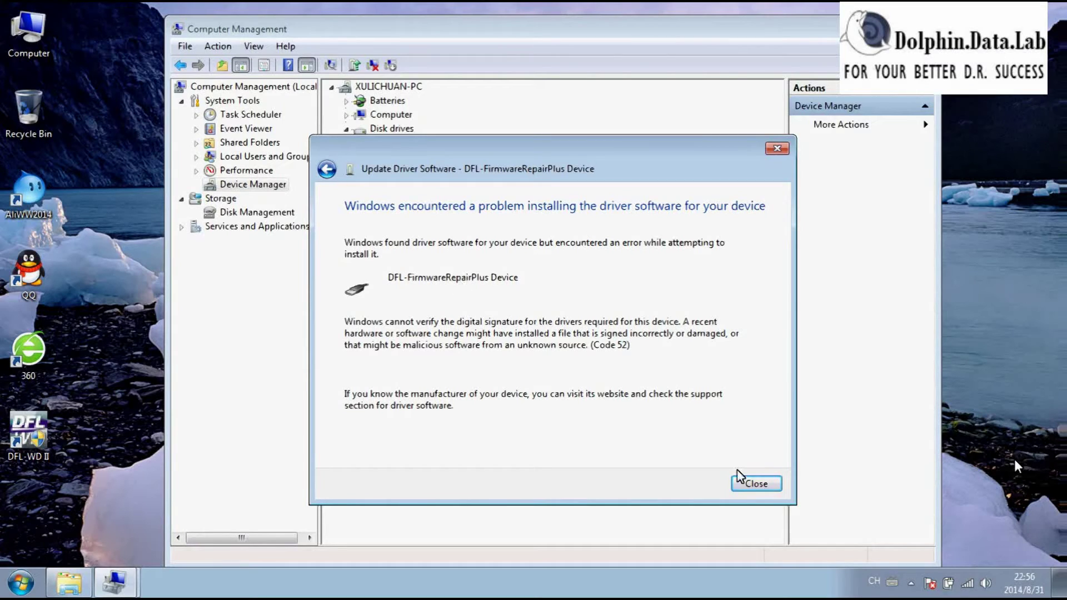
pyautogui.click(751, 484)
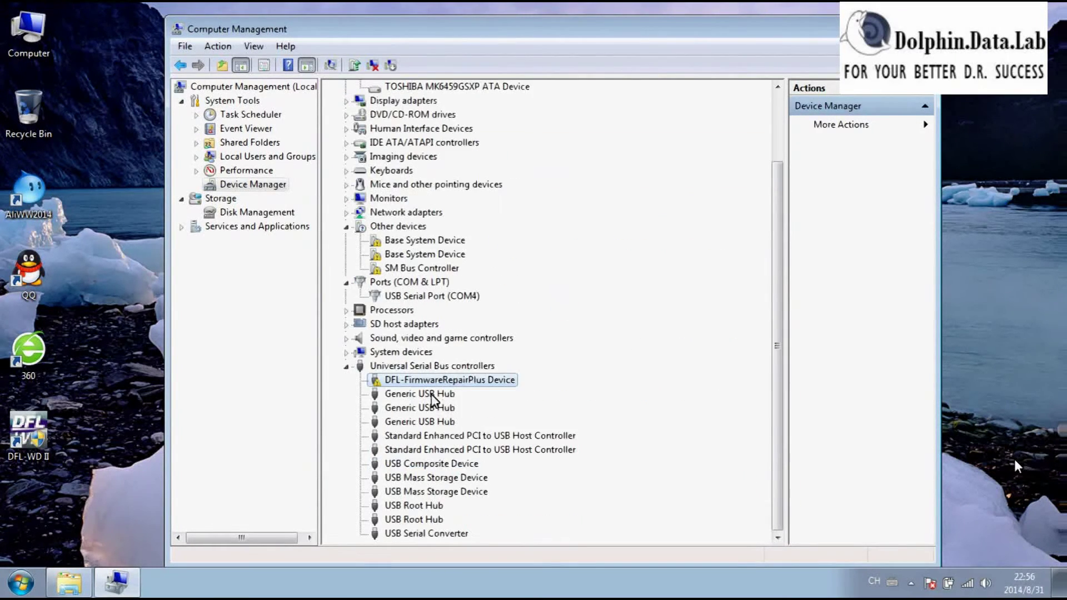
# Step: Nudge the Computer Management window into place and bring up Explorer at Local Disk (C:)
pyautogui.scroll(1, 437, 399)
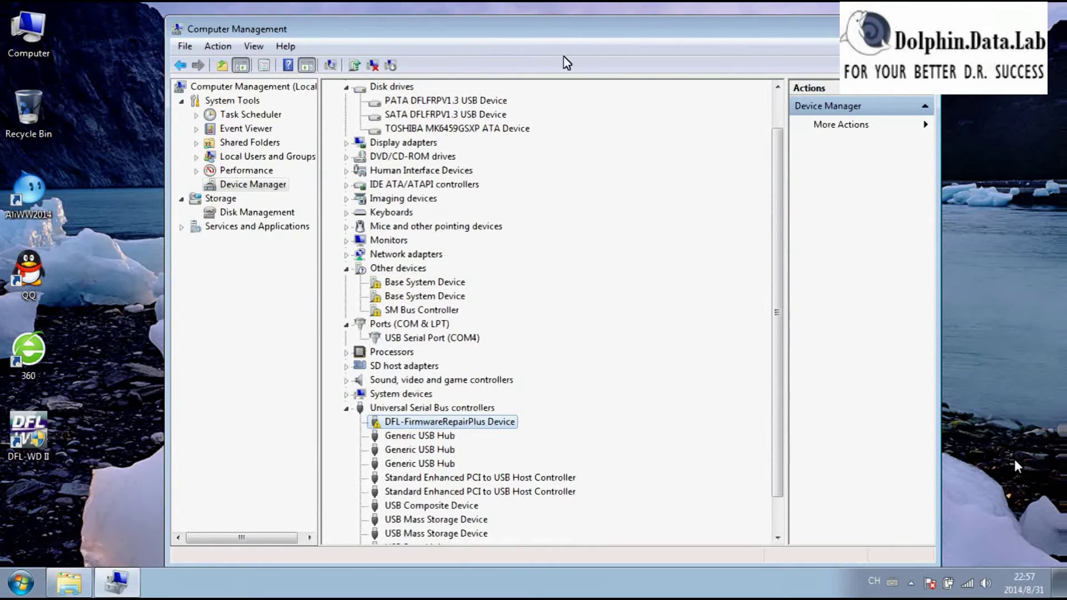
pyautogui.moveTo(572, 36); pyautogui.dragTo(577, 23)
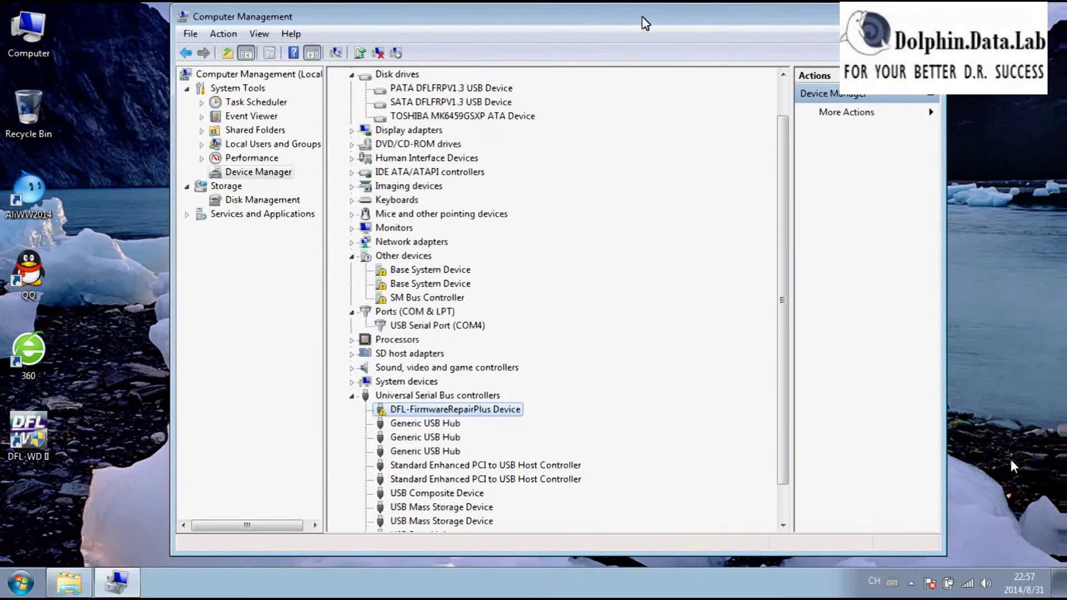
pyautogui.moveTo(644, 22); pyautogui.dragTo(626, 43)
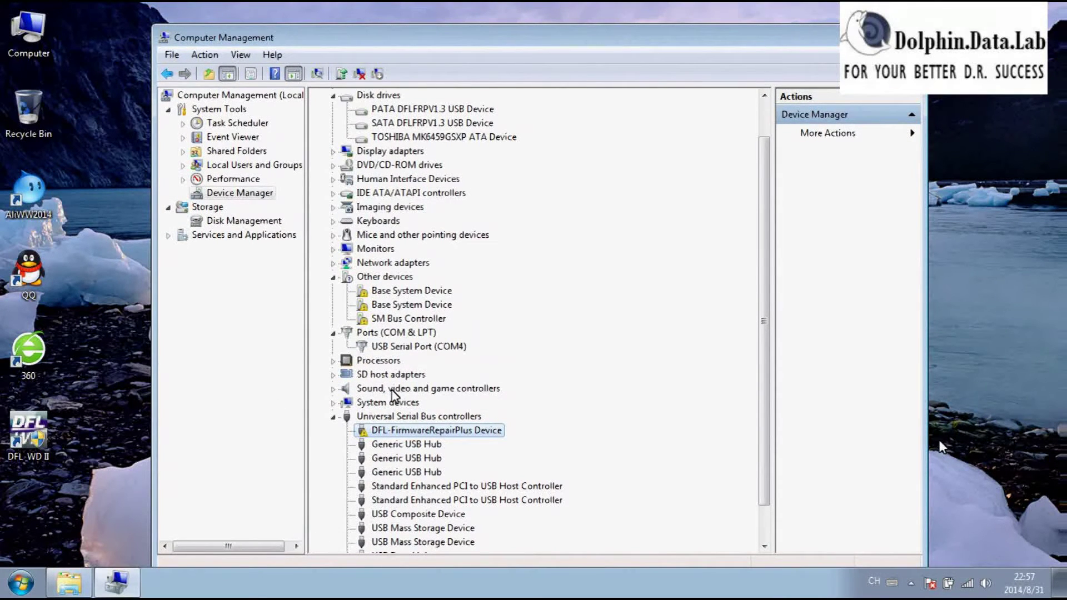
pyautogui.click(72, 584)
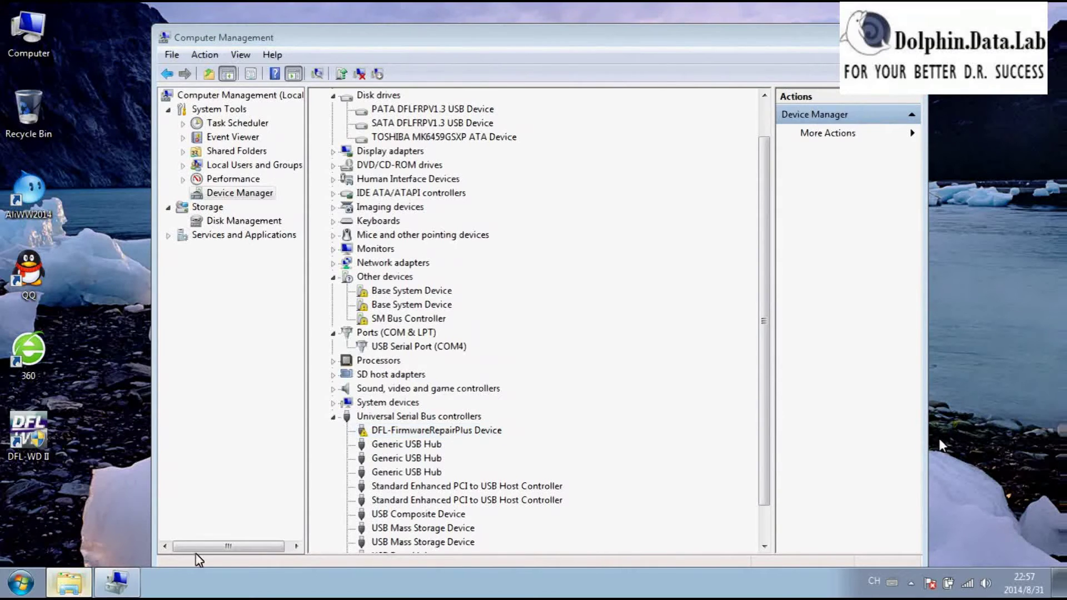
# Step: Launch C:\Setup\digital-signature-program.exe
pyautogui.click(411, 68)
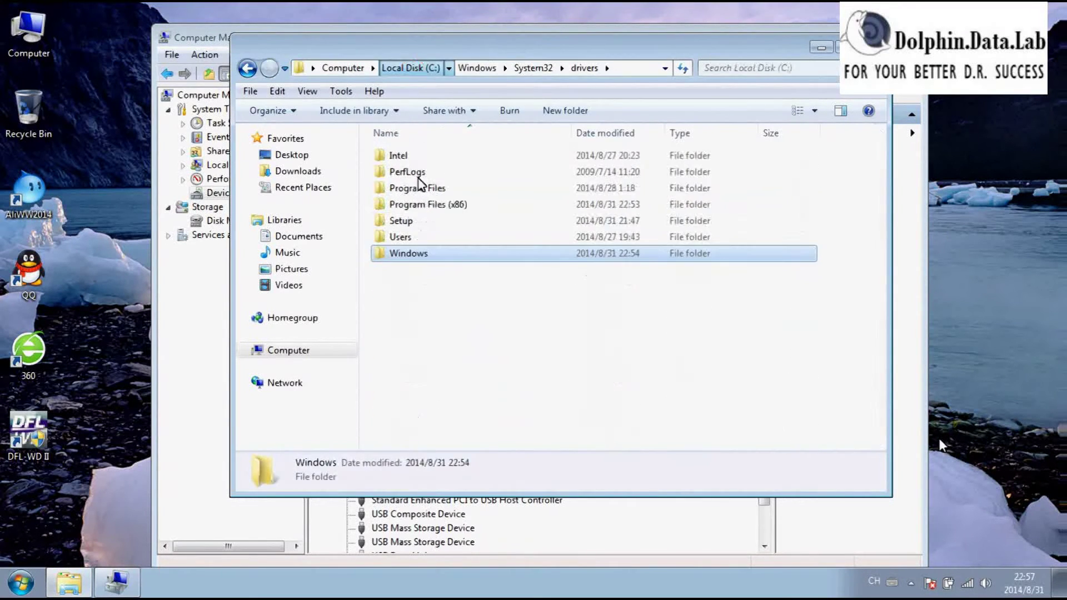
pyautogui.doubleClick(414, 222)
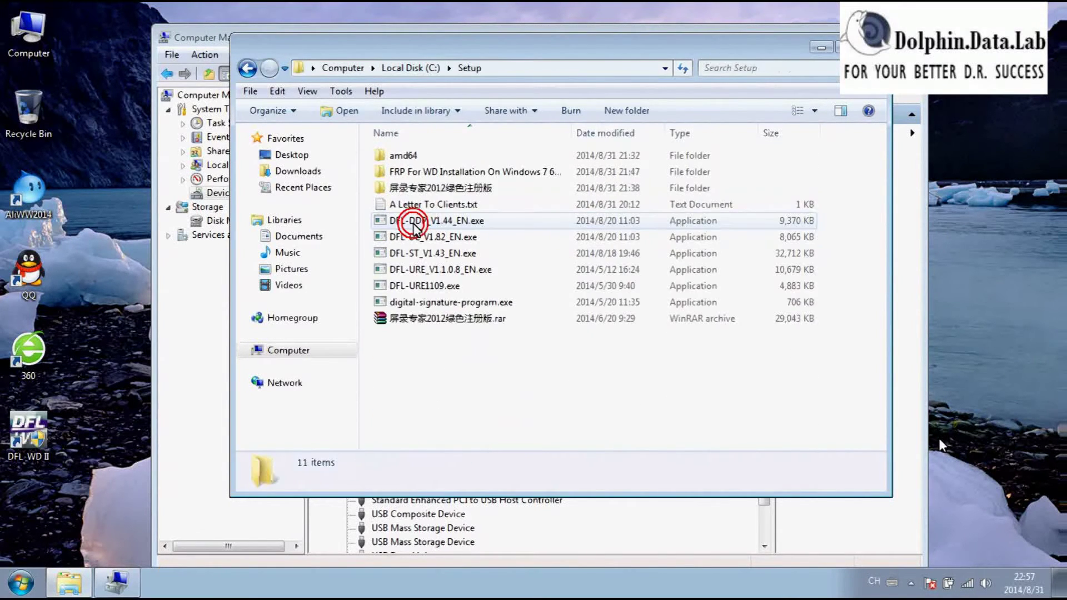
pyautogui.click(444, 304)
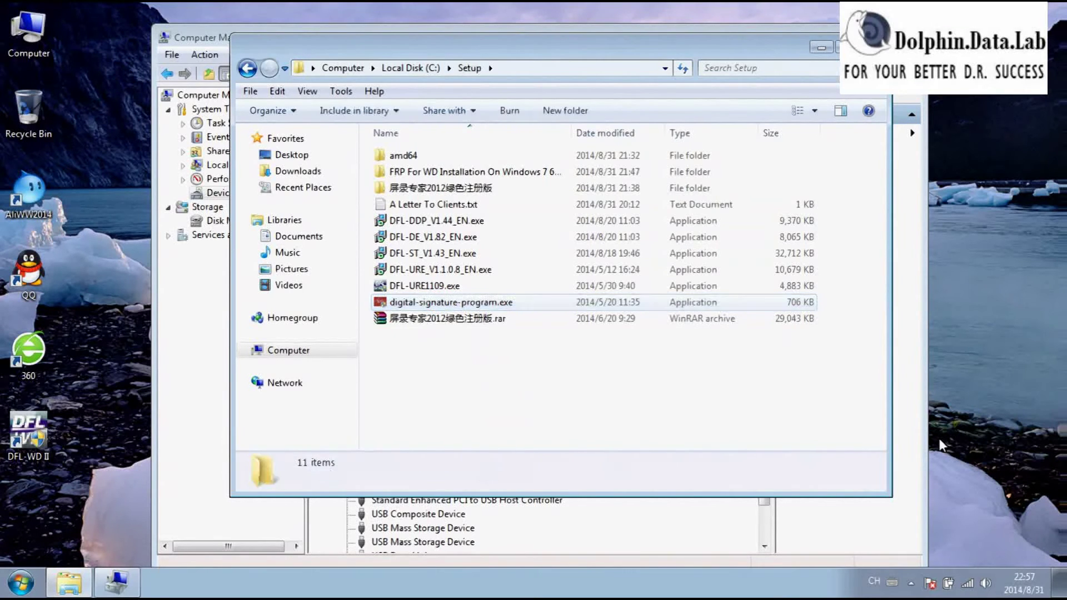
pyautogui.doubleClick(445, 304)
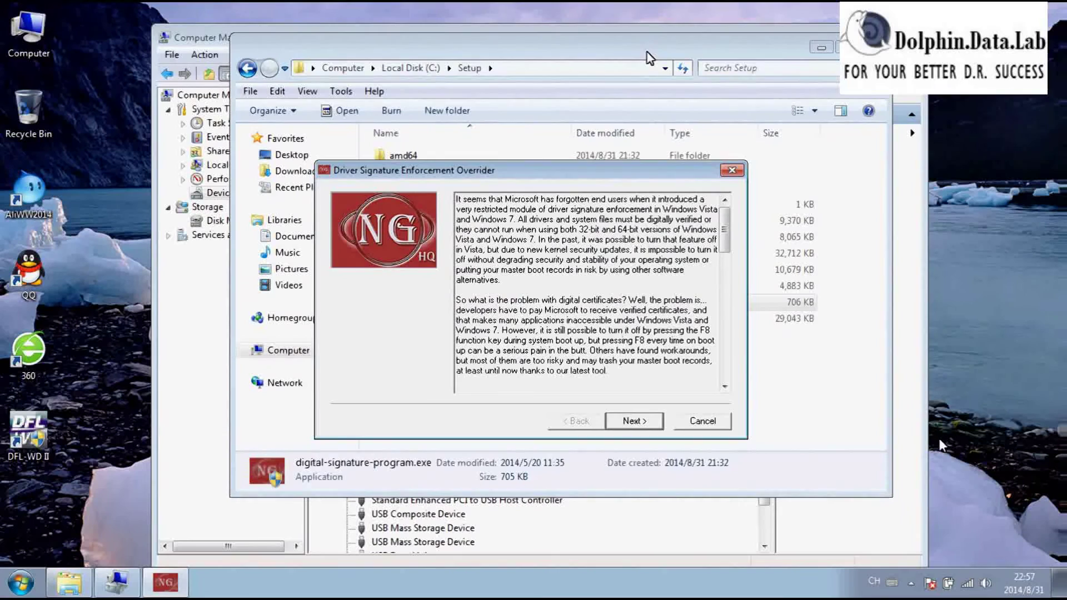
# Step: Accept the license, enable Test Mode, and choose Sign a System File
pyautogui.click(631, 421)
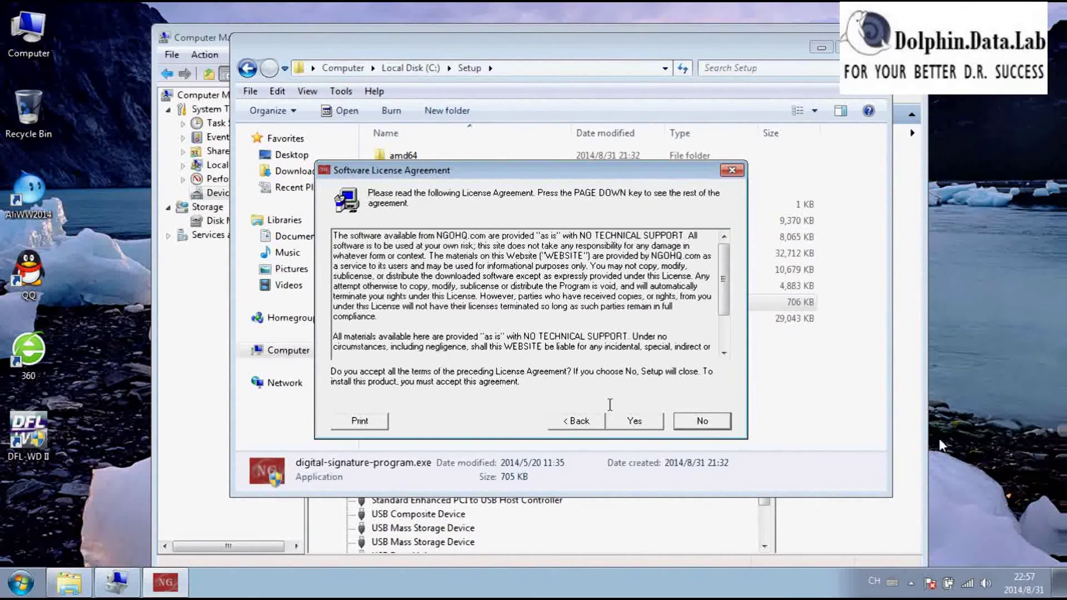
pyautogui.click(634, 421)
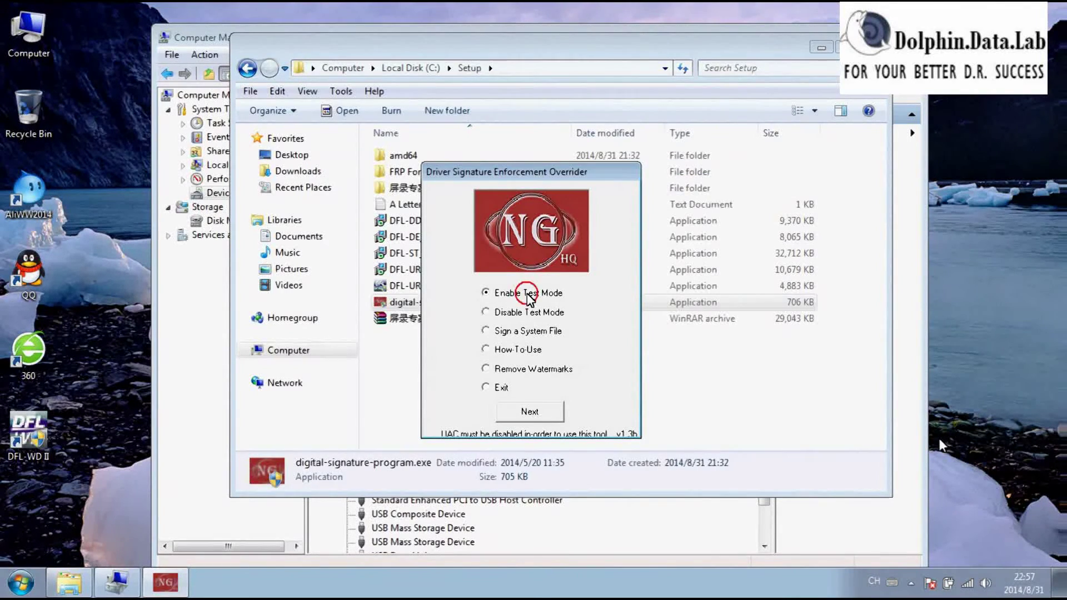
pyautogui.click(529, 411)
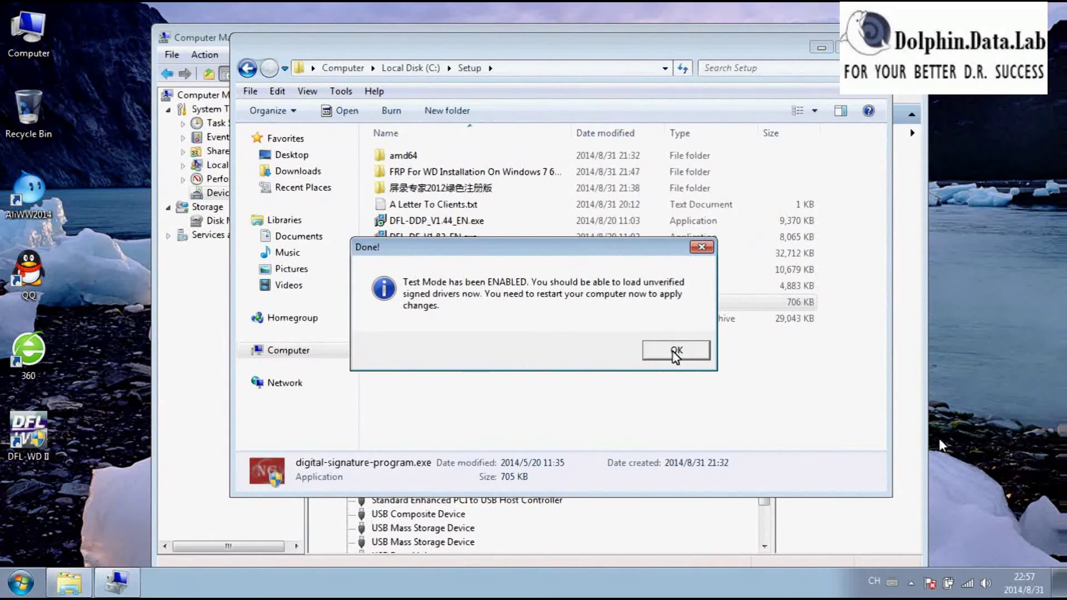
pyautogui.click(674, 351)
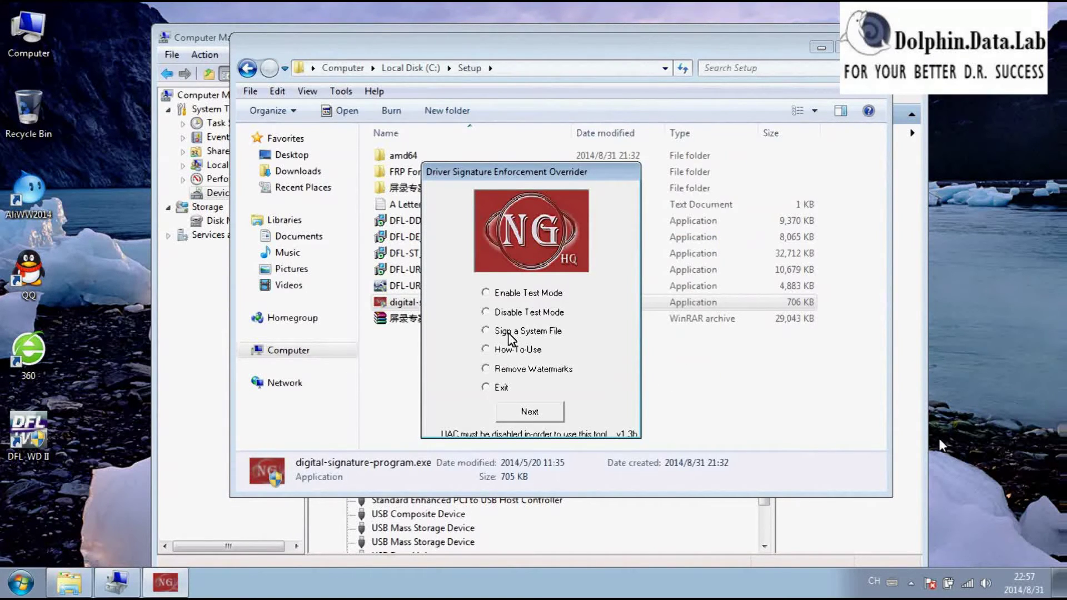
pyautogui.click(536, 415)
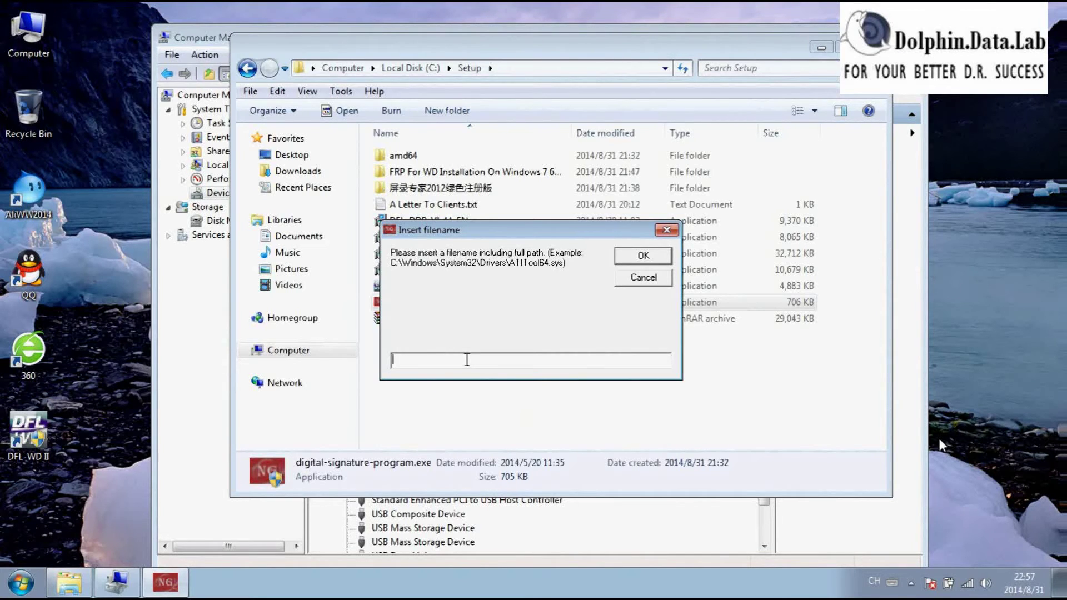
# Step: Browse from Computer to the C:\Windows\System32\drivers folder
pyautogui.click(70, 588)
pyautogui.click(69, 586)
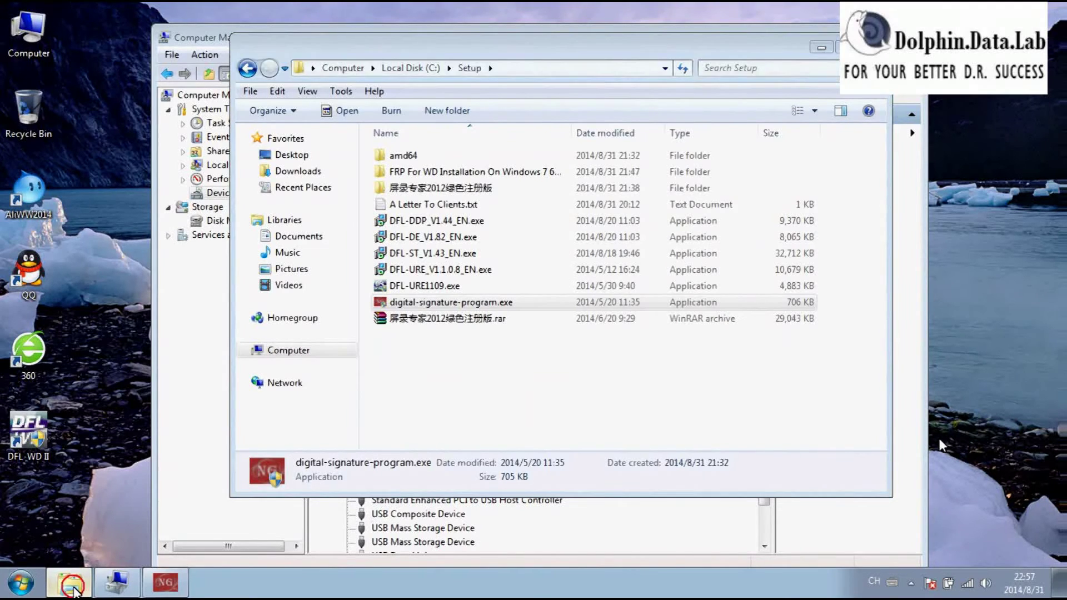
pyautogui.doubleClick(31, 40)
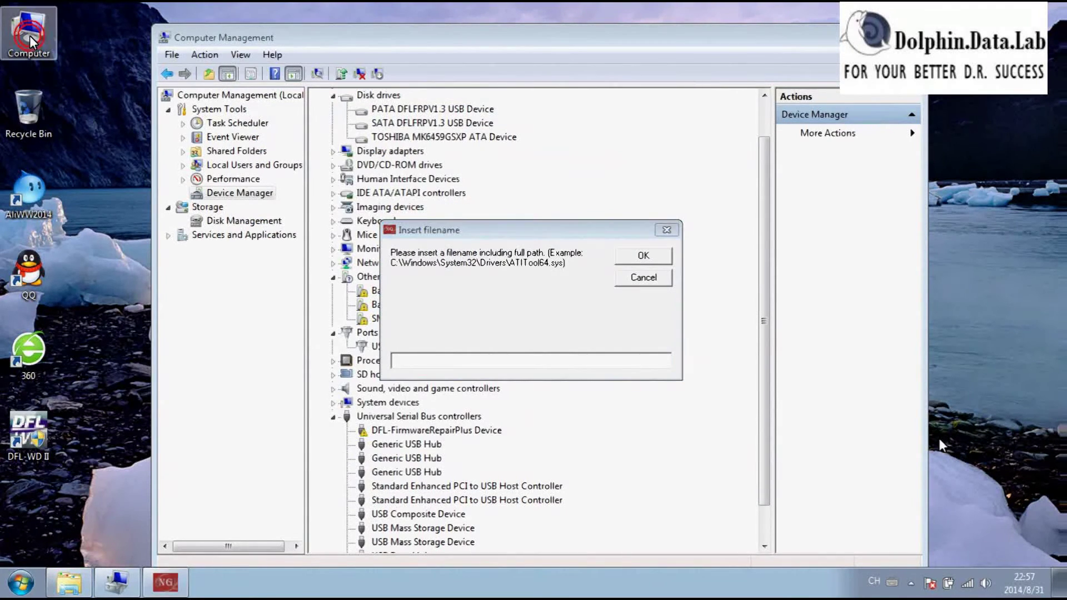
pyautogui.doubleClick(444, 232)
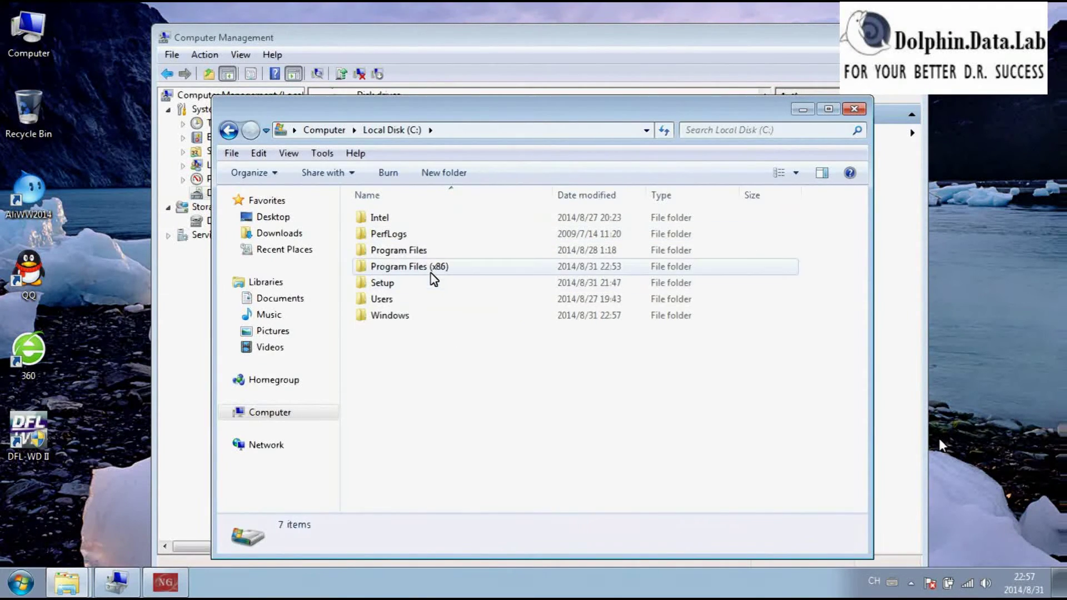
pyautogui.doubleClick(395, 316)
pyautogui.scroll(-8, 427, 427)
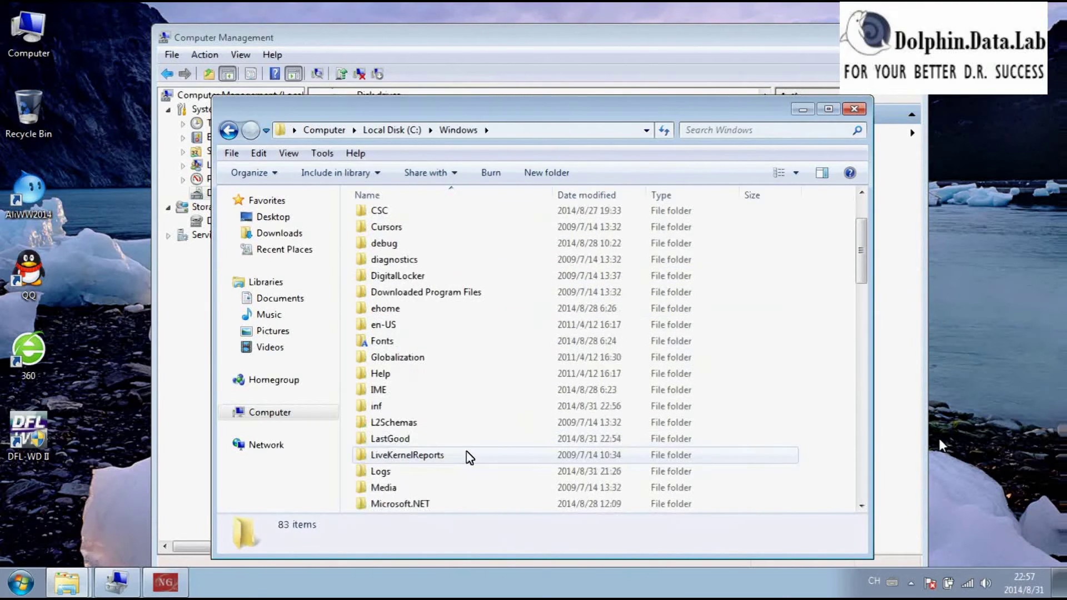
pyautogui.scroll(-3, 443, 437)
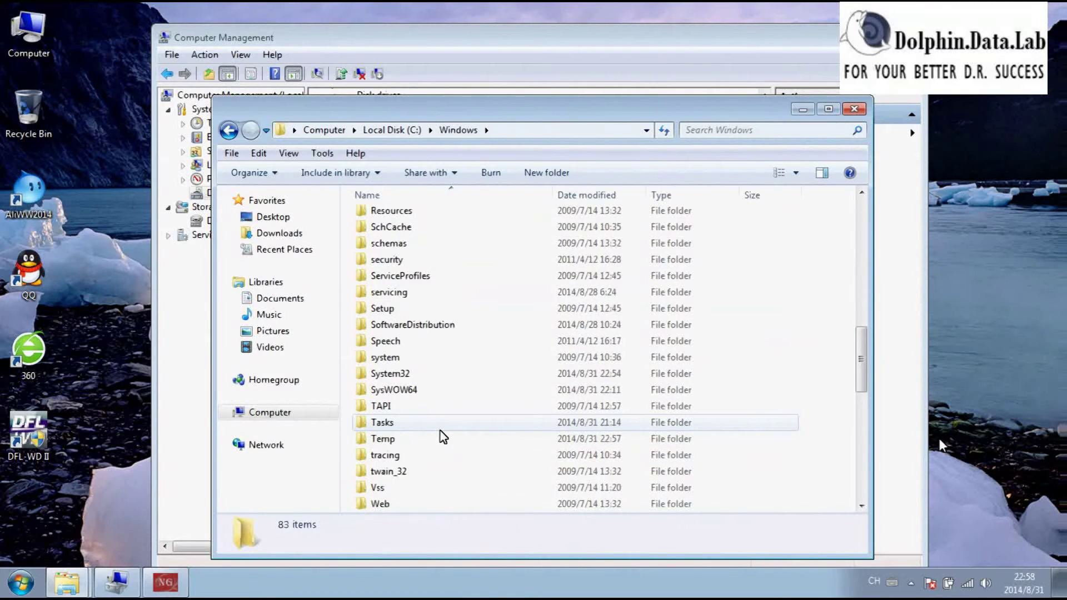
pyautogui.doubleClick(419, 374)
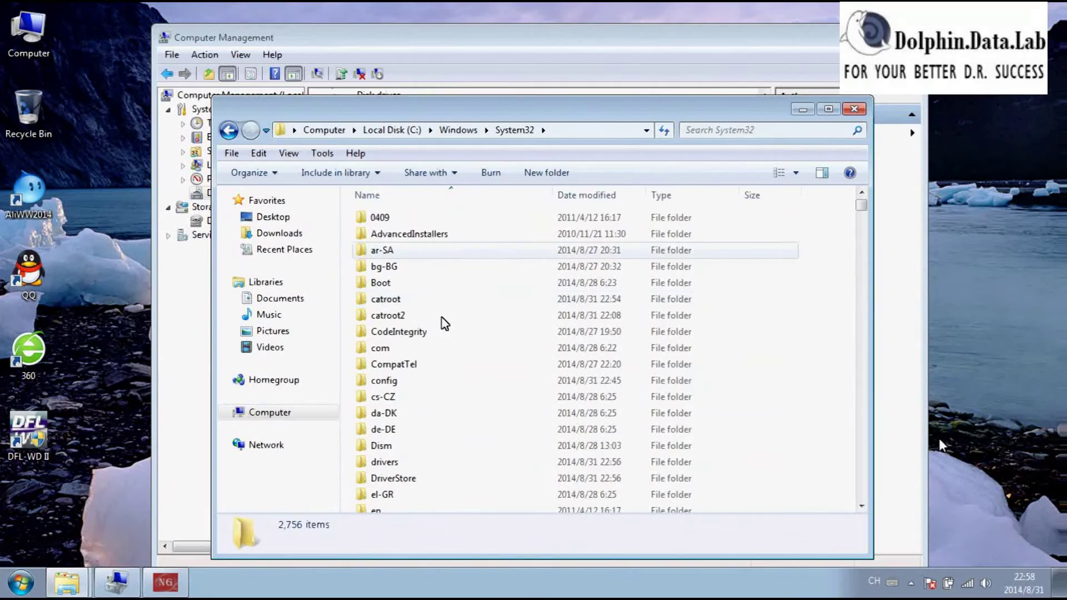
pyautogui.scroll(-2, 441, 457)
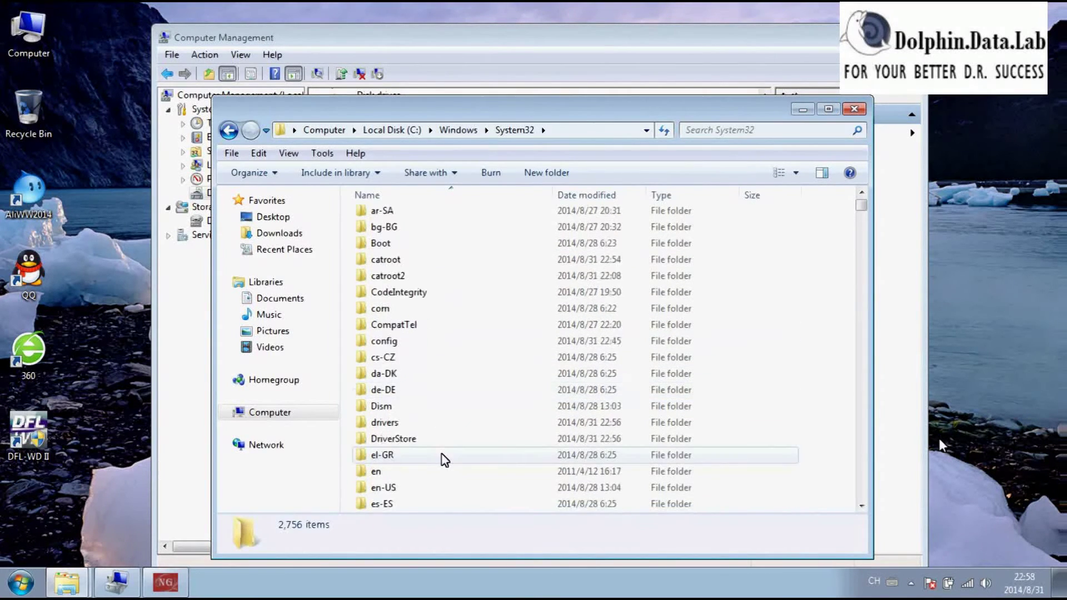
pyautogui.click(409, 376)
pyautogui.doubleClick(409, 376)
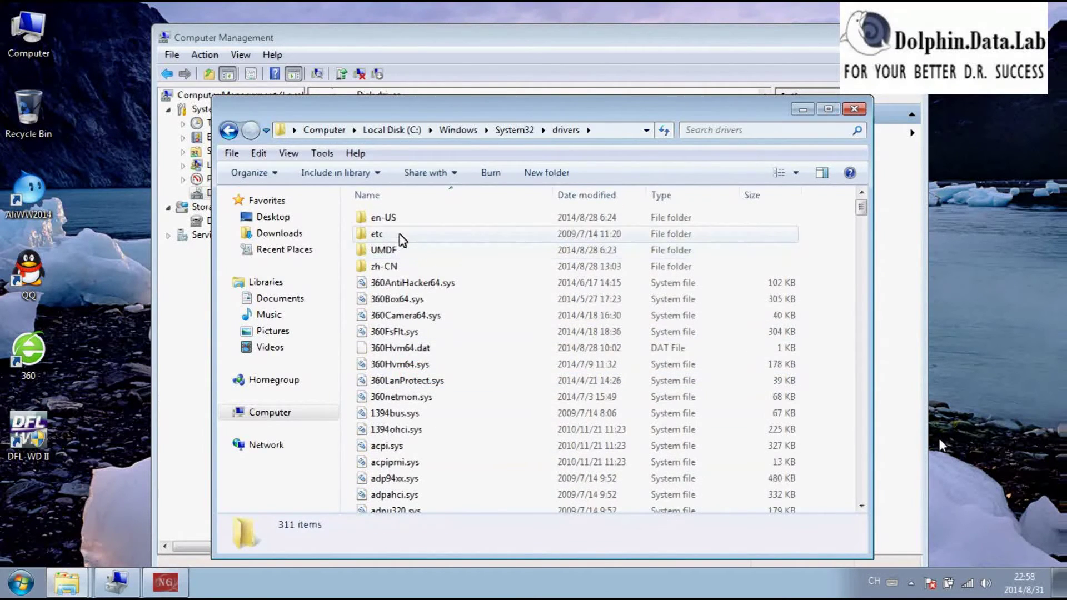
# Step: Find and select DFL-FirmwareRepairPlus.sys in the drivers folder
pyautogui.click(400, 236)
pyautogui.scroll(-2, 431, 398)
pyautogui.click(436, 423)
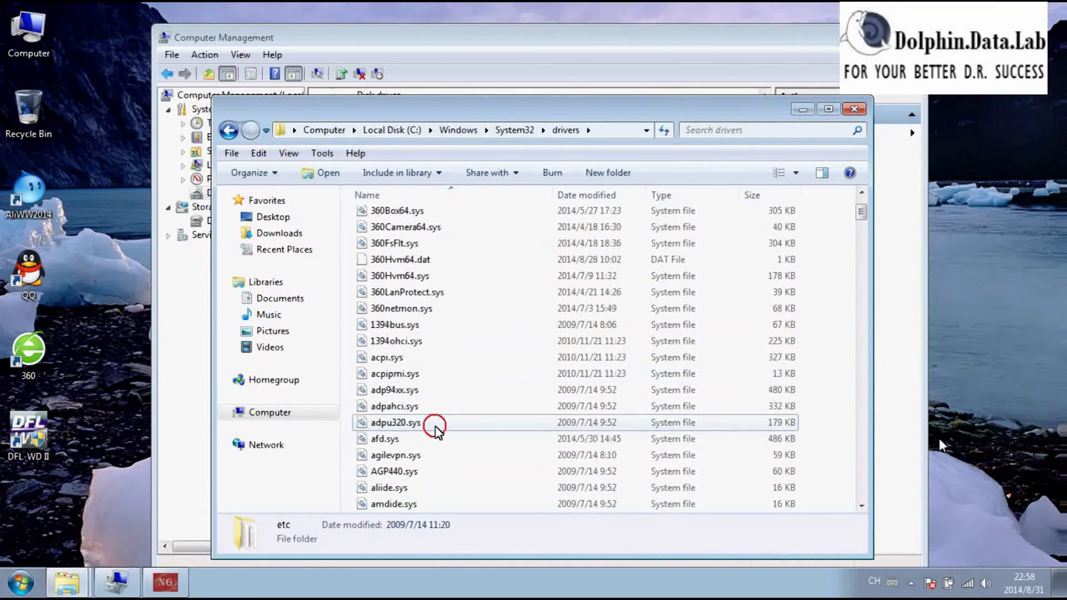
pyautogui.scroll(-6, 446, 420)
pyautogui.scroll(-2, 449, 414)
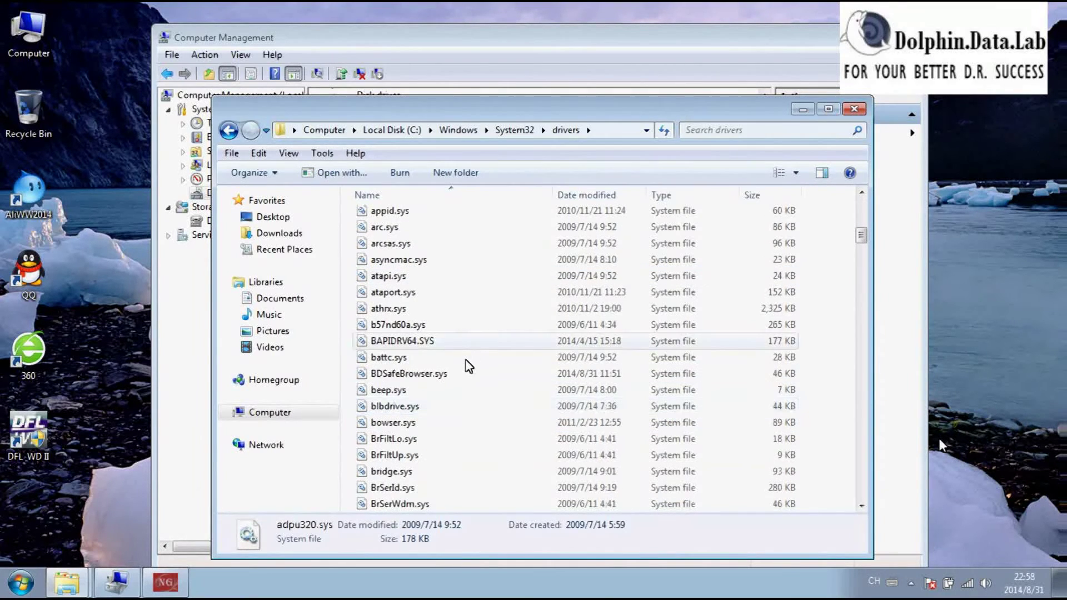
pyautogui.scroll(-1, 467, 365)
pyautogui.scroll(-12, 482, 420)
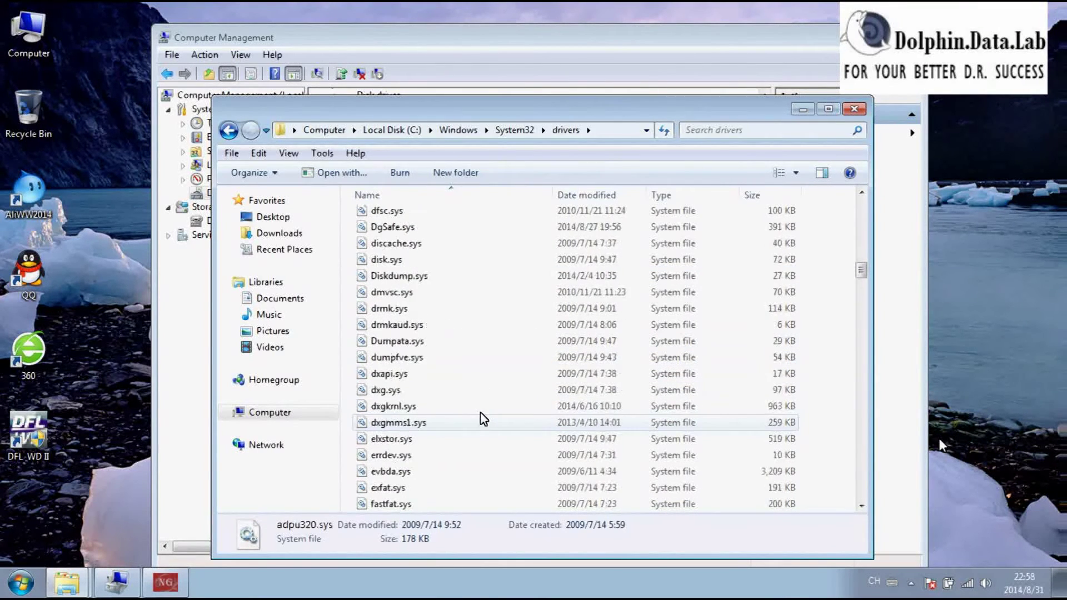
pyautogui.scroll(2, 477, 367)
pyautogui.click(470, 283)
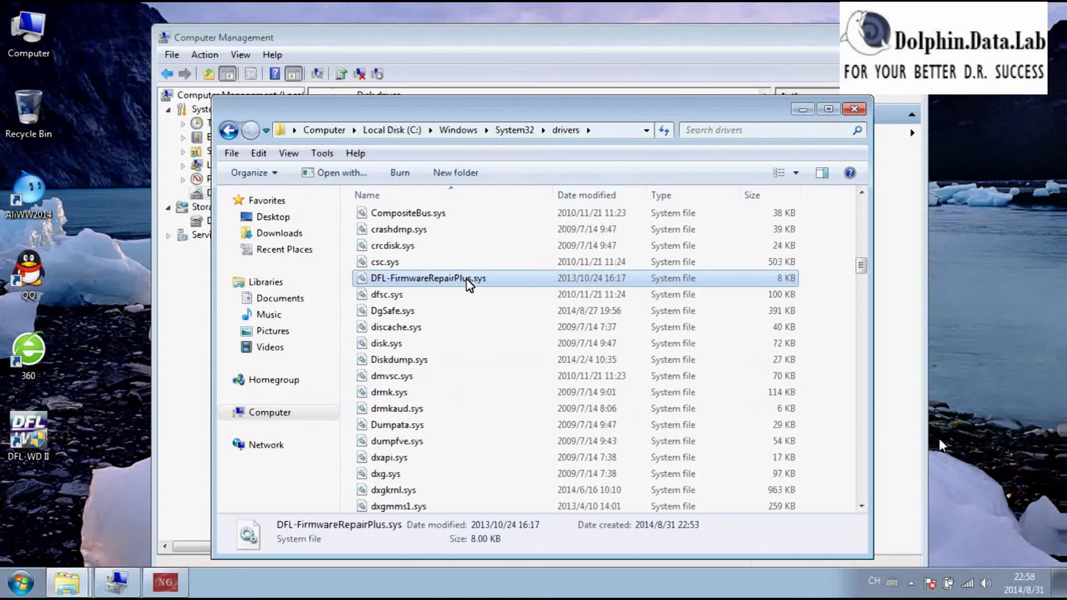
pyautogui.rightClick(470, 285)
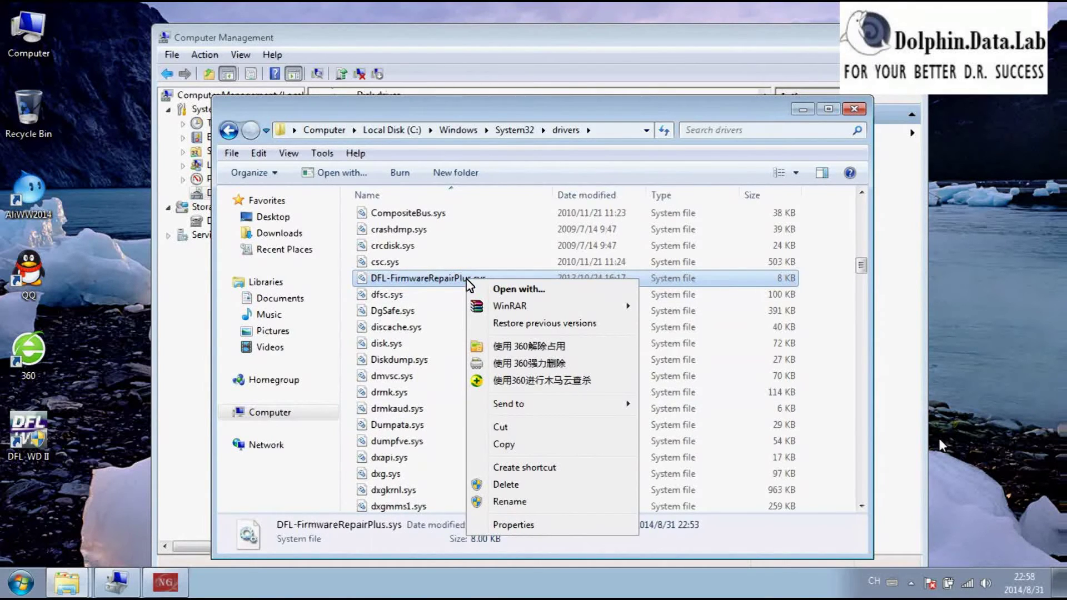
# Step: Copy the drivers folder path C:\Windows\System32\drivers into the Insert filename field
pyautogui.click(607, 127)
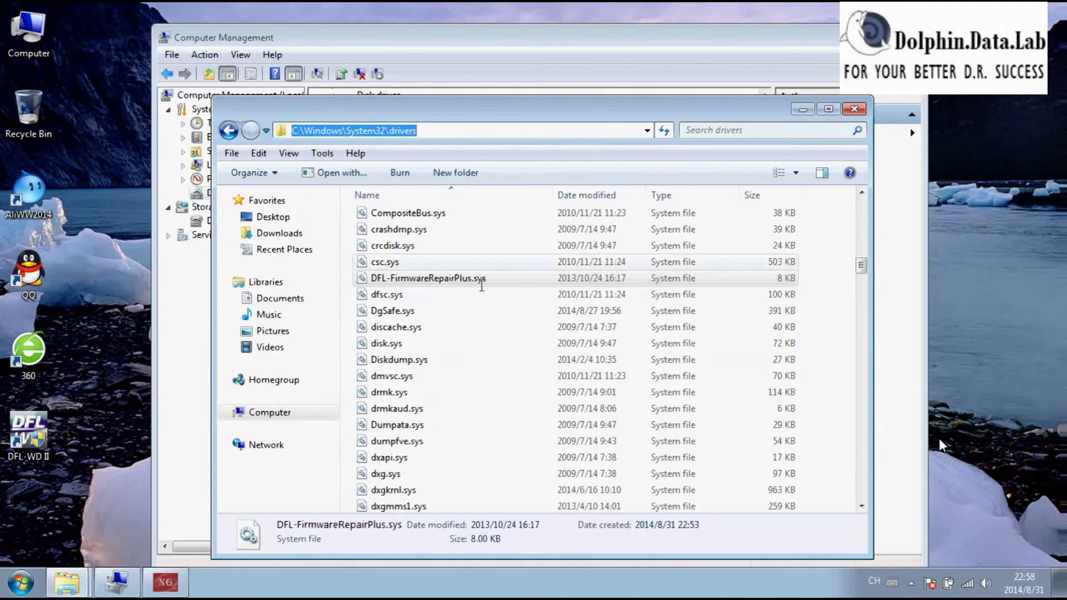
pyautogui.rightClick(391, 132)
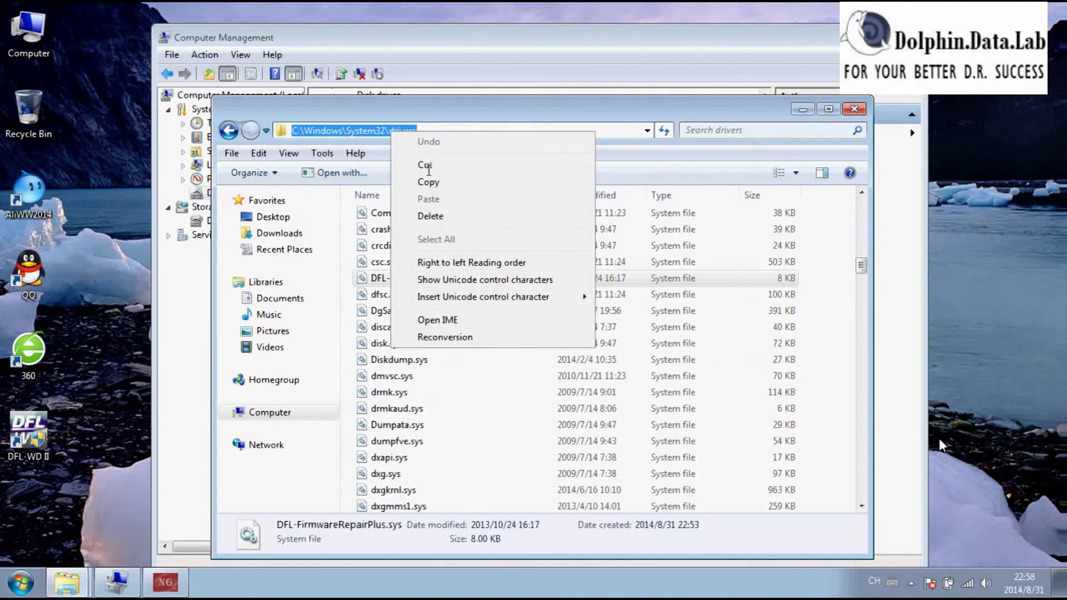
pyautogui.click(424, 178)
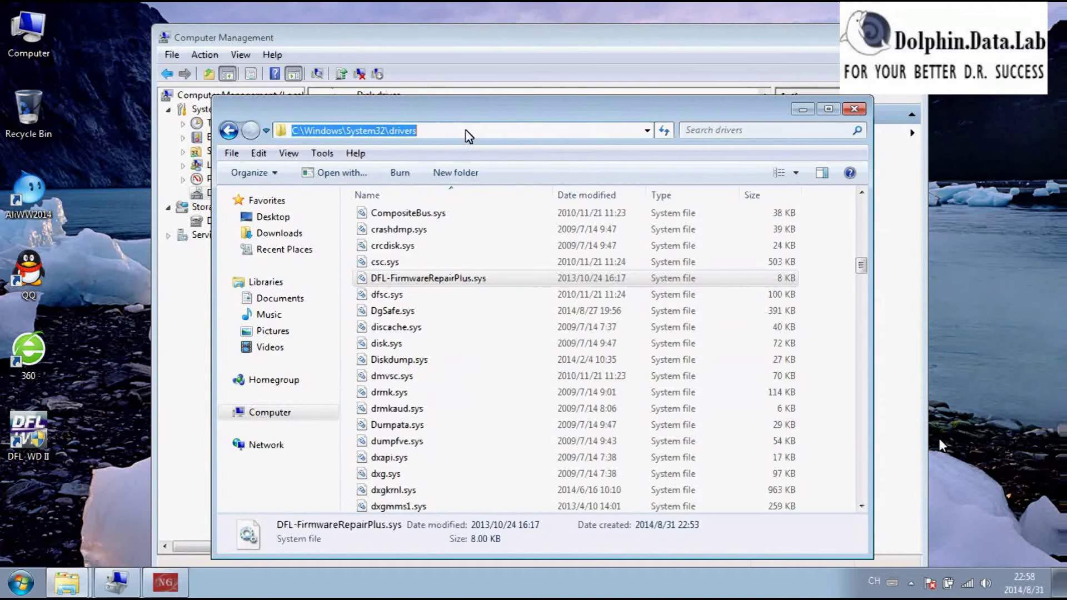
pyautogui.click(468, 363)
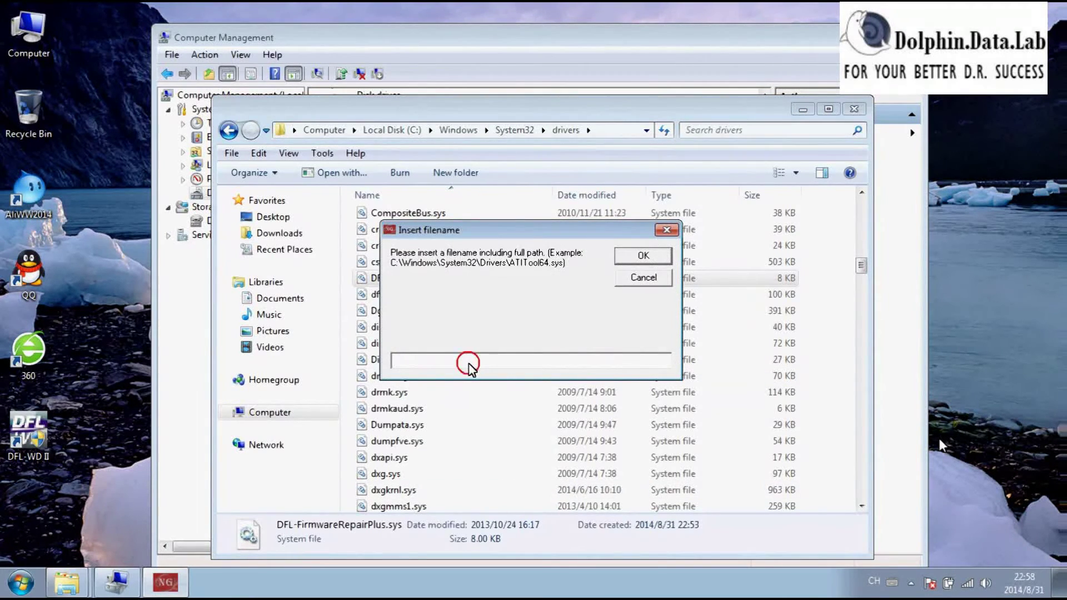
pyautogui.hotkey('ctrl', 'v')
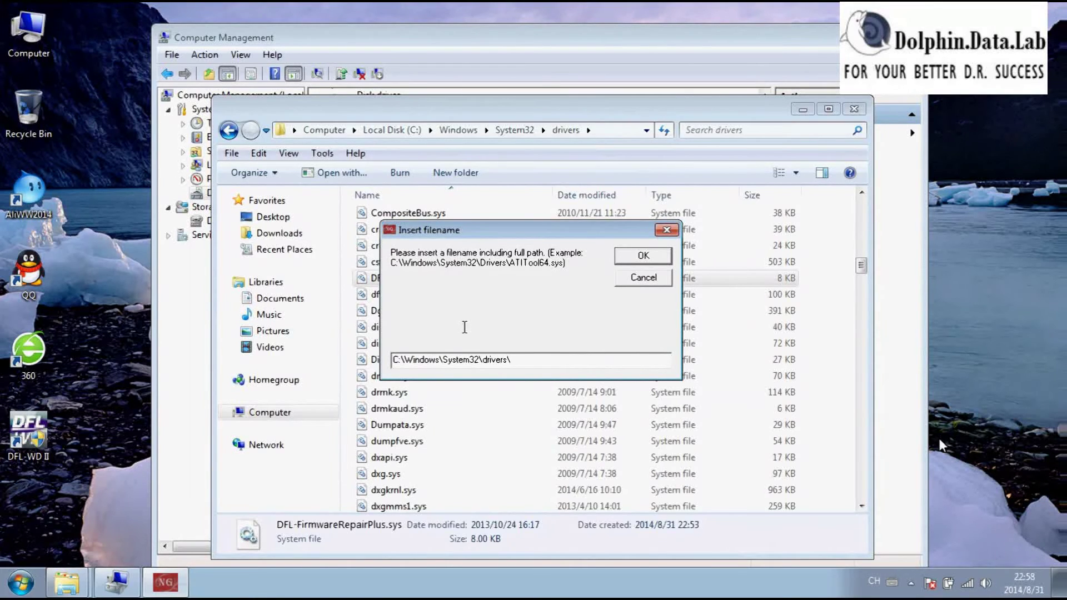
# Step: Append the file name DFL-FirmwareRepairPlus.sys to the path and confirm with OK
pyautogui.click(524, 110)
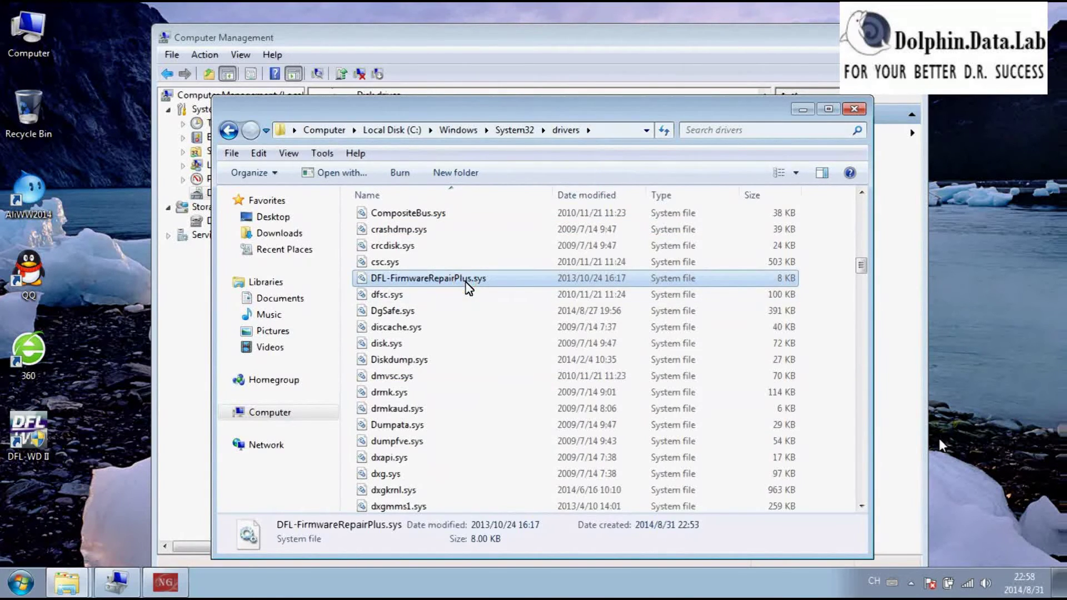
pyautogui.click(492, 284)
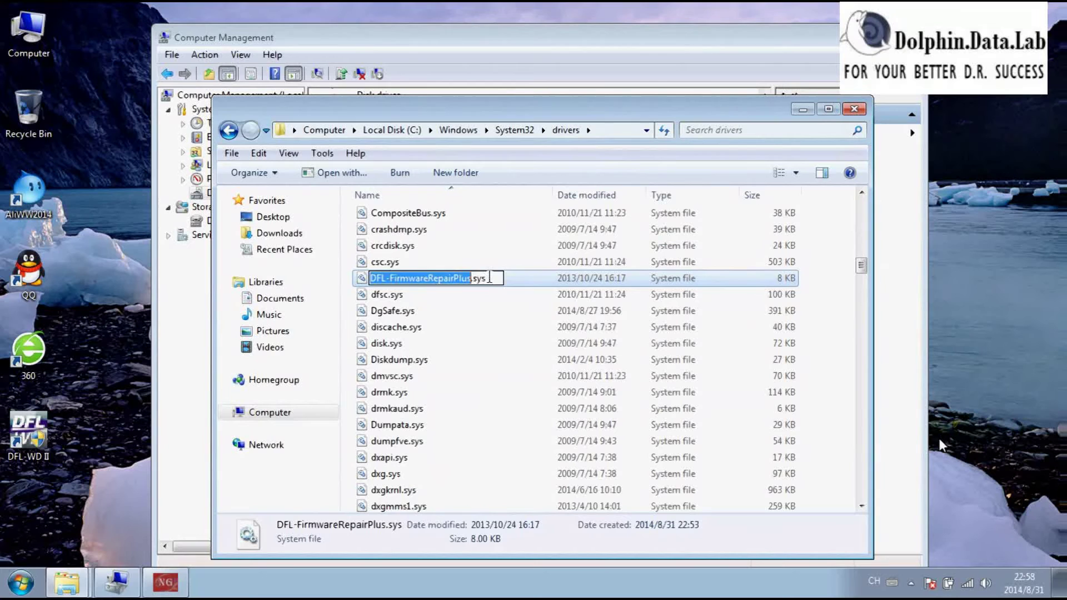
pyautogui.moveTo(488, 279); pyautogui.dragTo(371, 286)
pyautogui.rightClick(398, 277)
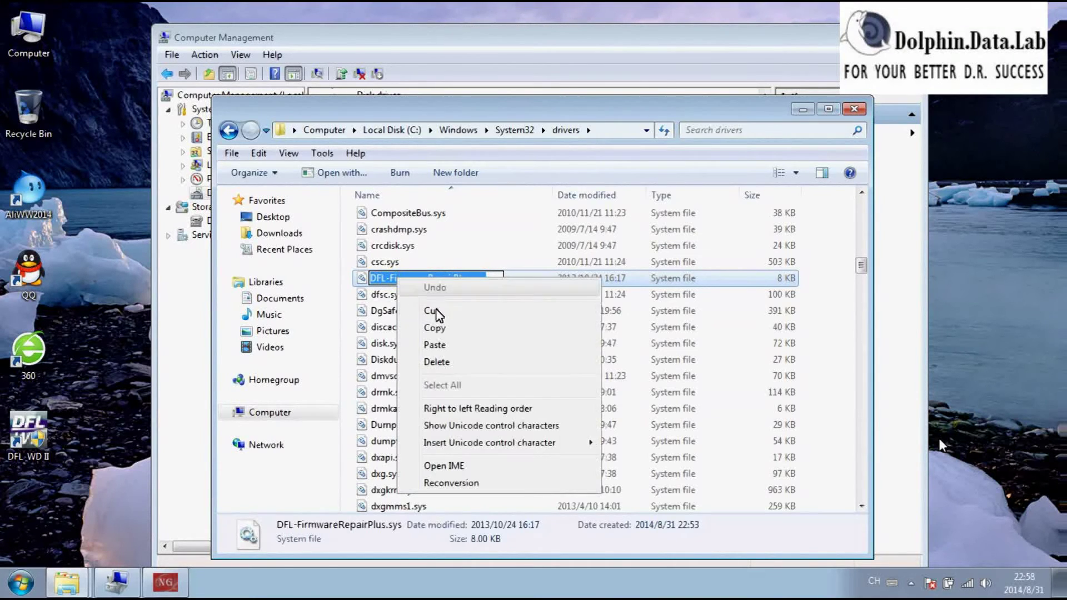
pyautogui.click(465, 329)
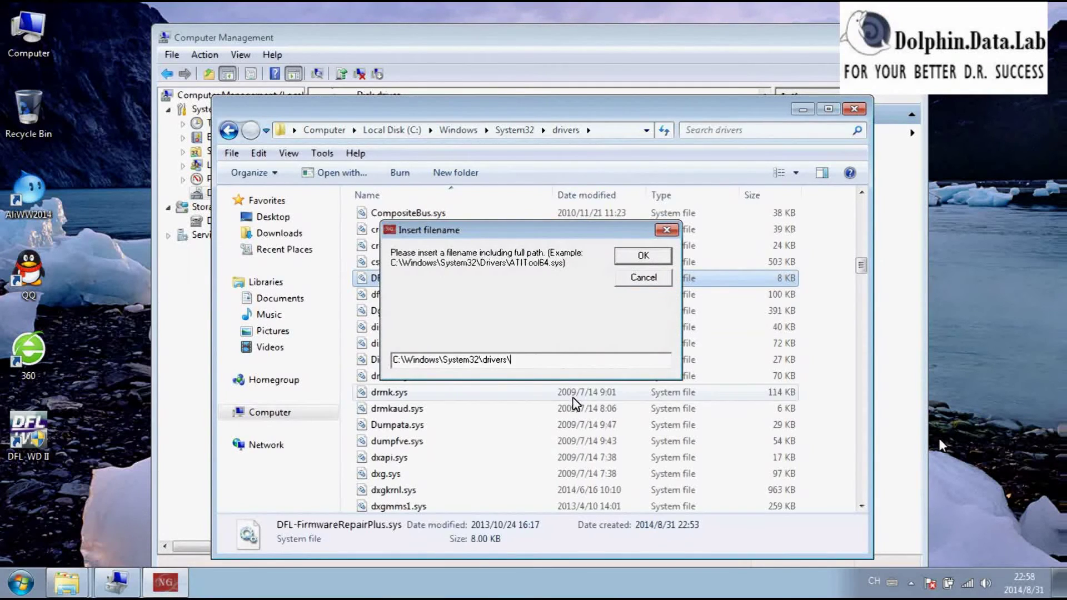
pyautogui.hotkey('ctrl', 'v')
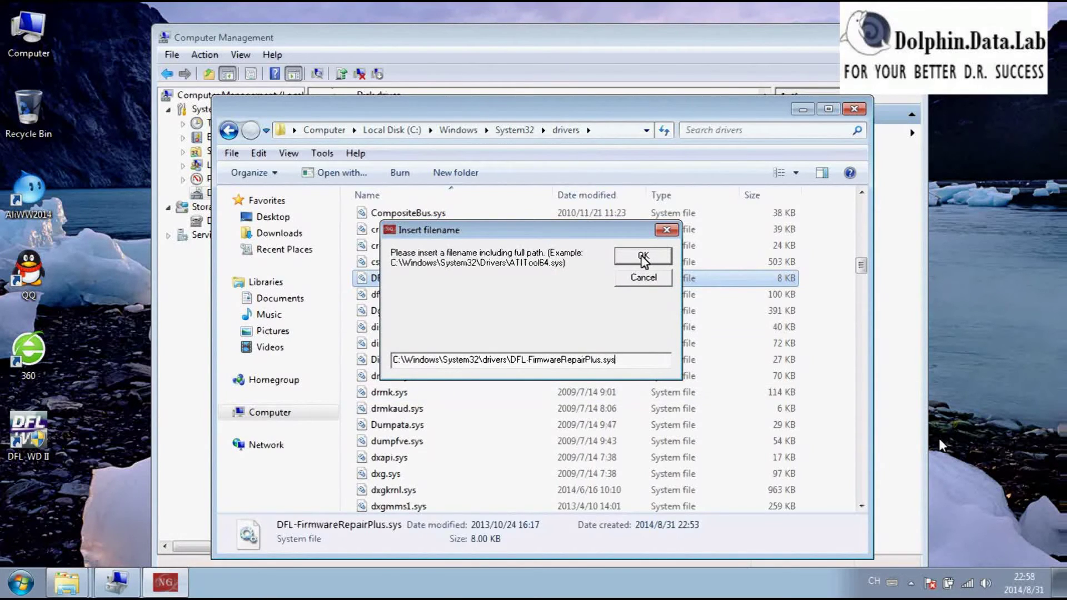
pyautogui.click(643, 256)
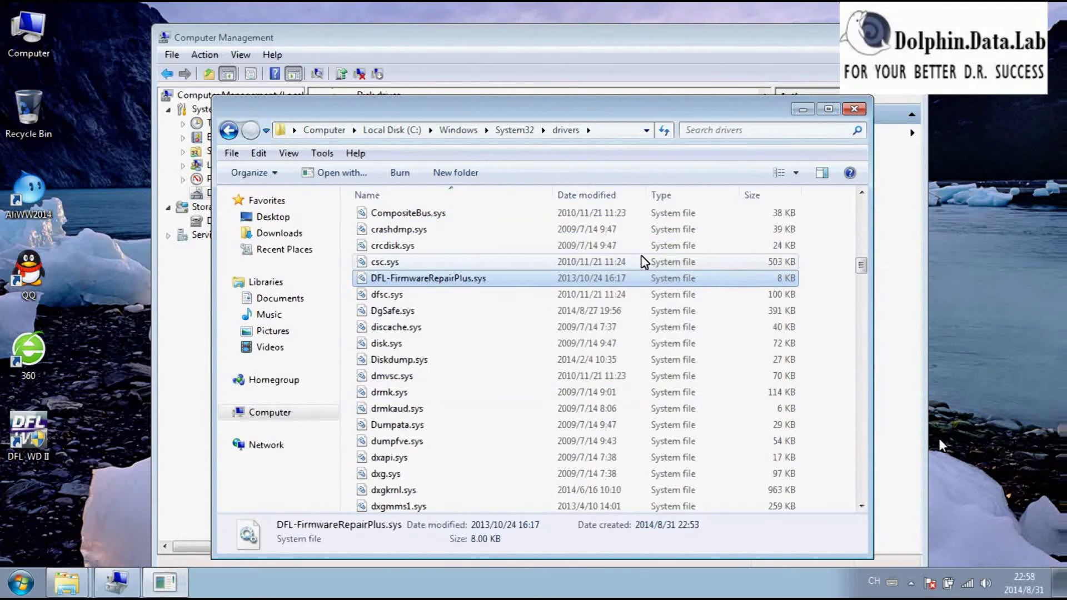
# Step: Acknowledge the Done! signing message, then choose Exit to close Driver Signature Enforcement Overrider
pyautogui.click(803, 109)
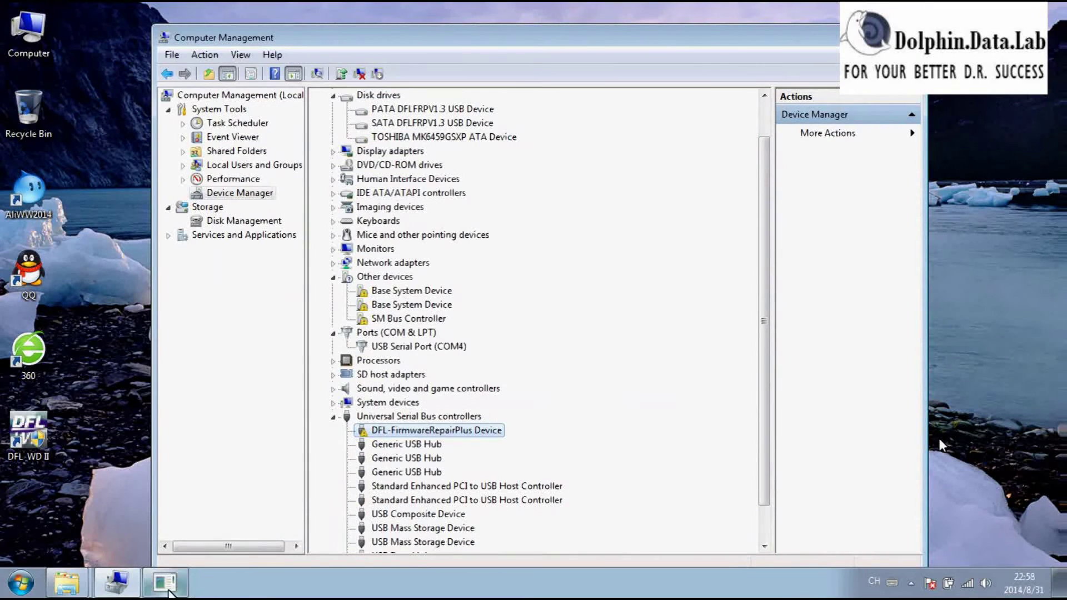
pyautogui.click(169, 587)
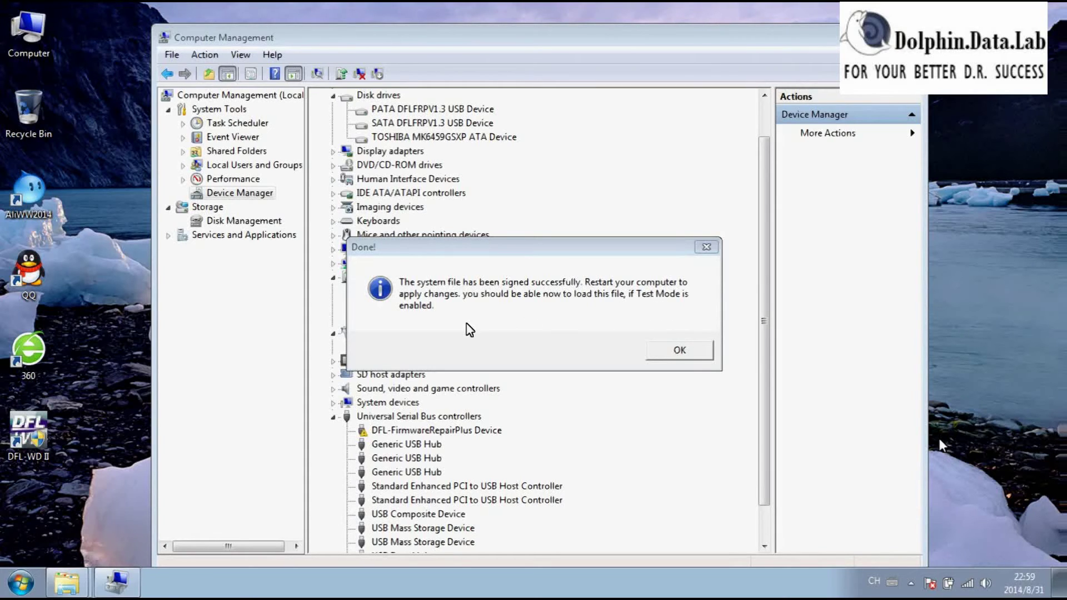
pyautogui.click(686, 357)
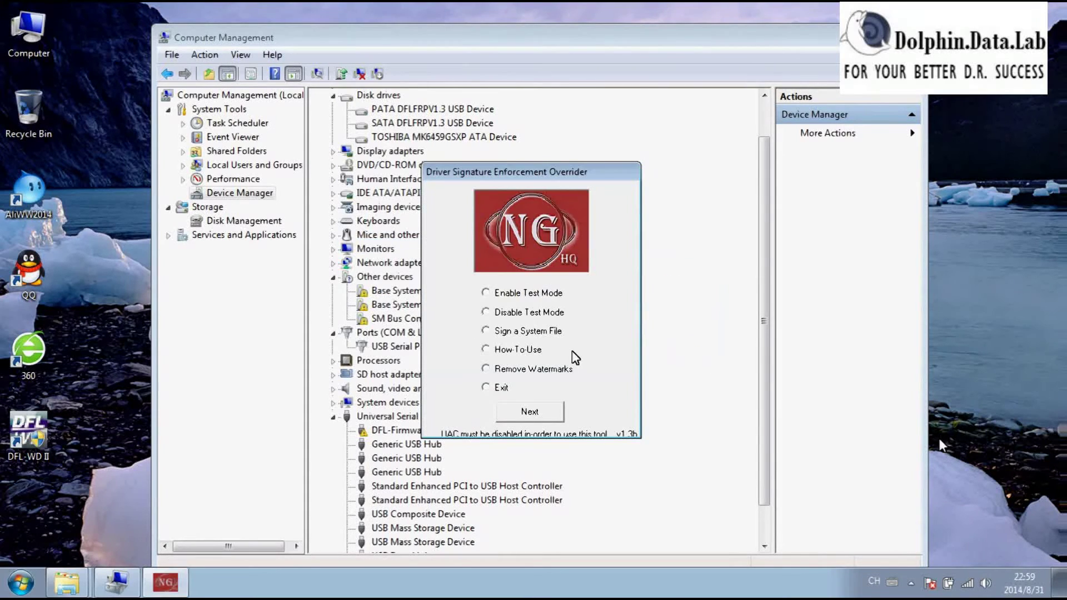
pyautogui.click(489, 389)
pyautogui.click(536, 414)
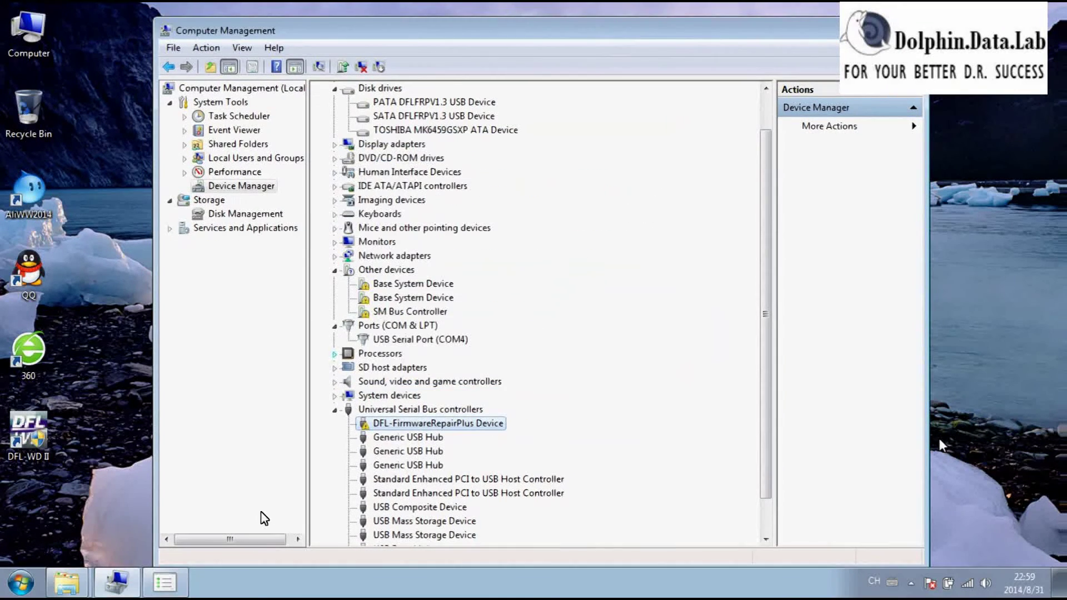
# Step: Mark the program as installed correctly and check DFL-FirmwareRepairPlus Device under Universal Serial Bus controllers
pyautogui.click(166, 582)
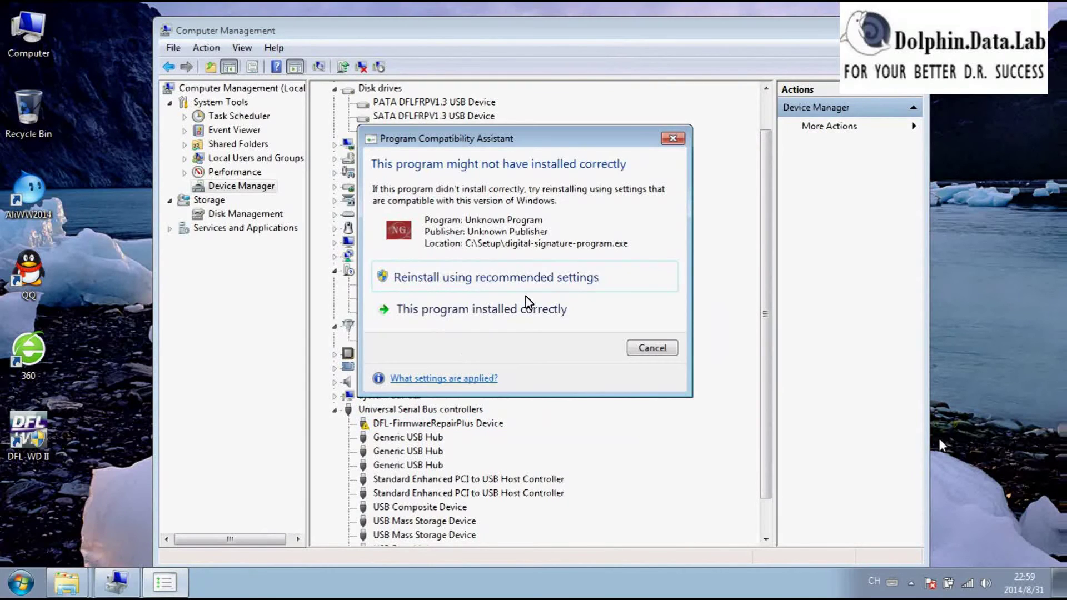
pyautogui.click(542, 310)
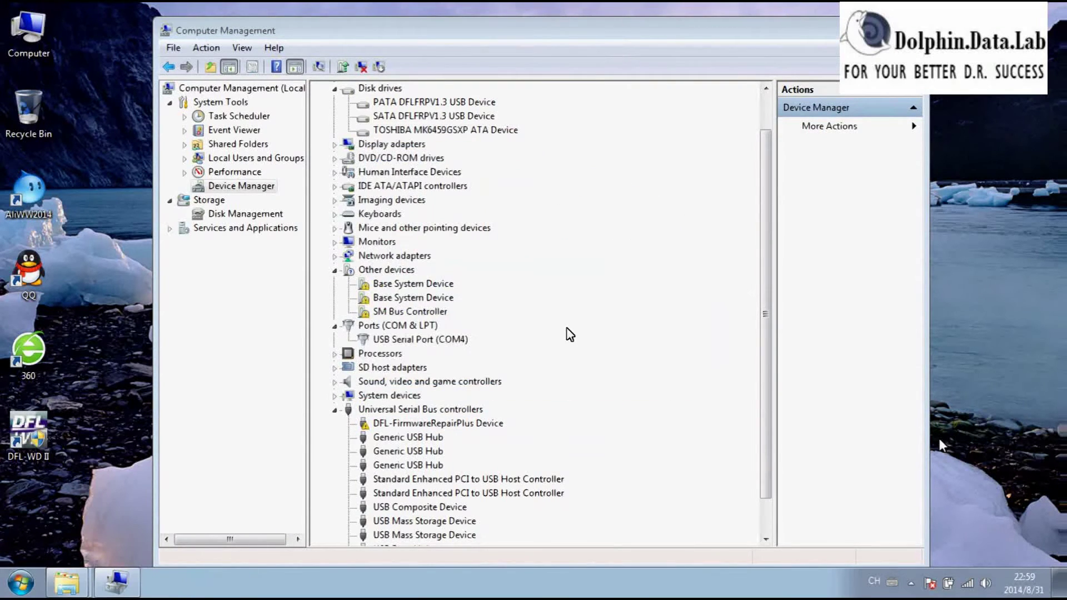
pyautogui.click(607, 275)
pyautogui.scroll(1, 478, 389)
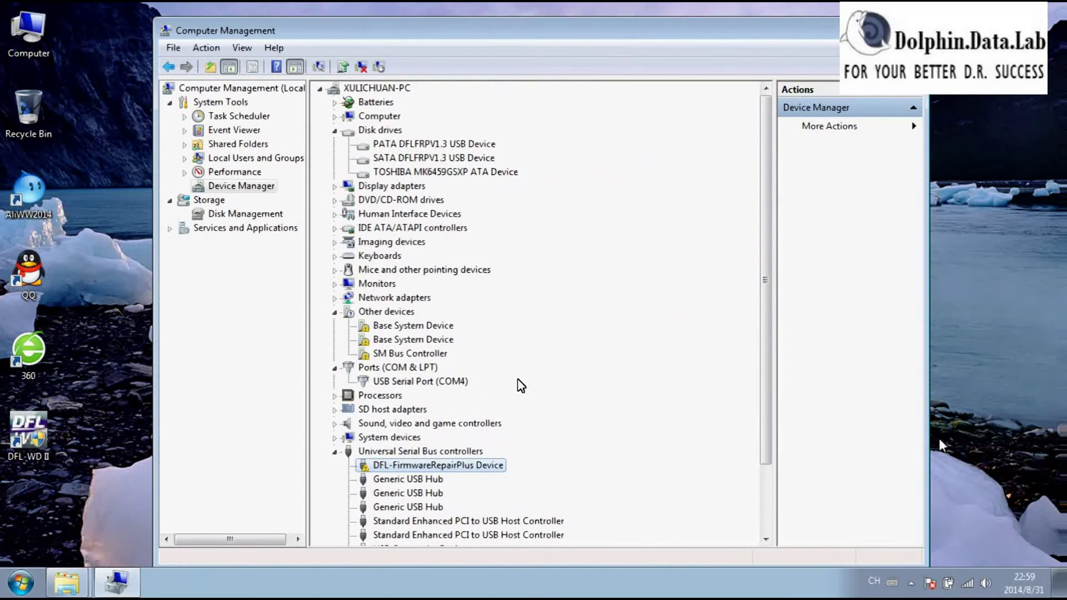
pyautogui.scroll(-2, 565, 398)
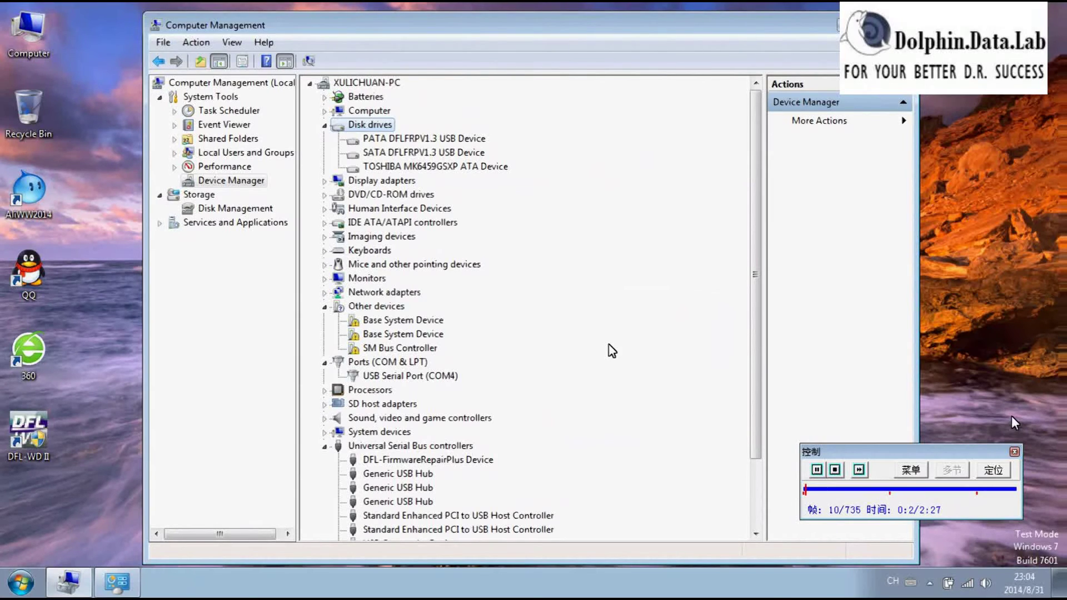
pyautogui.click(1014, 452)
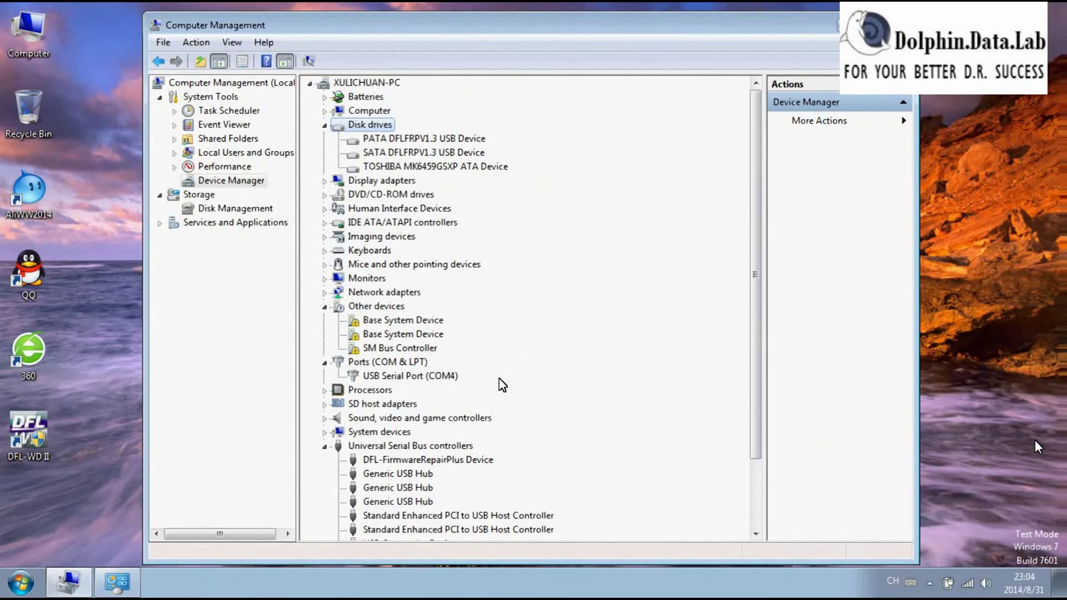
pyautogui.scroll(-1, 502, 385)
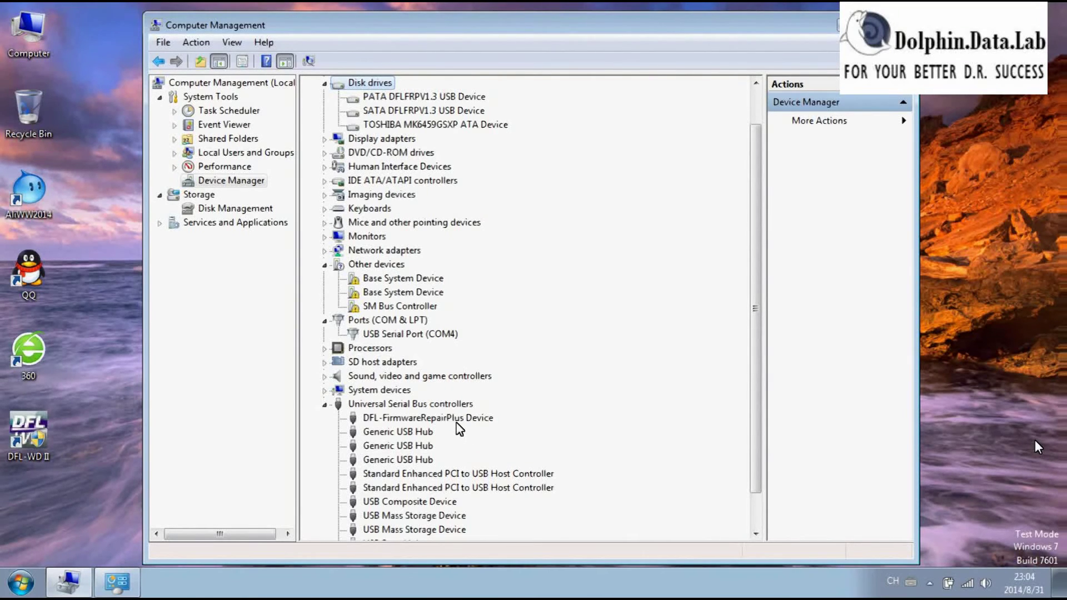
pyautogui.click(450, 97)
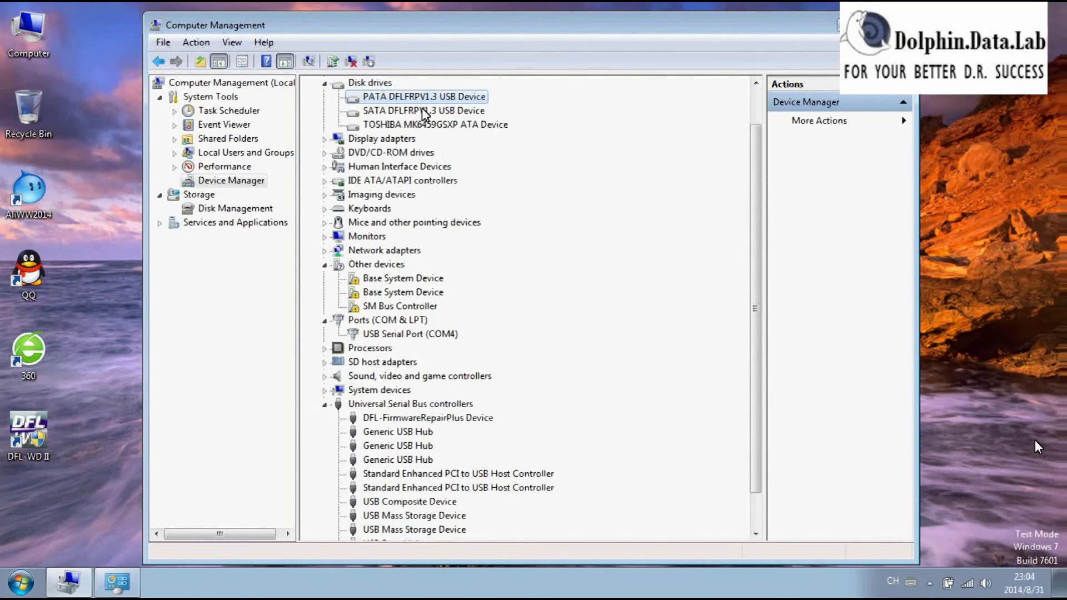
pyautogui.click(425, 111)
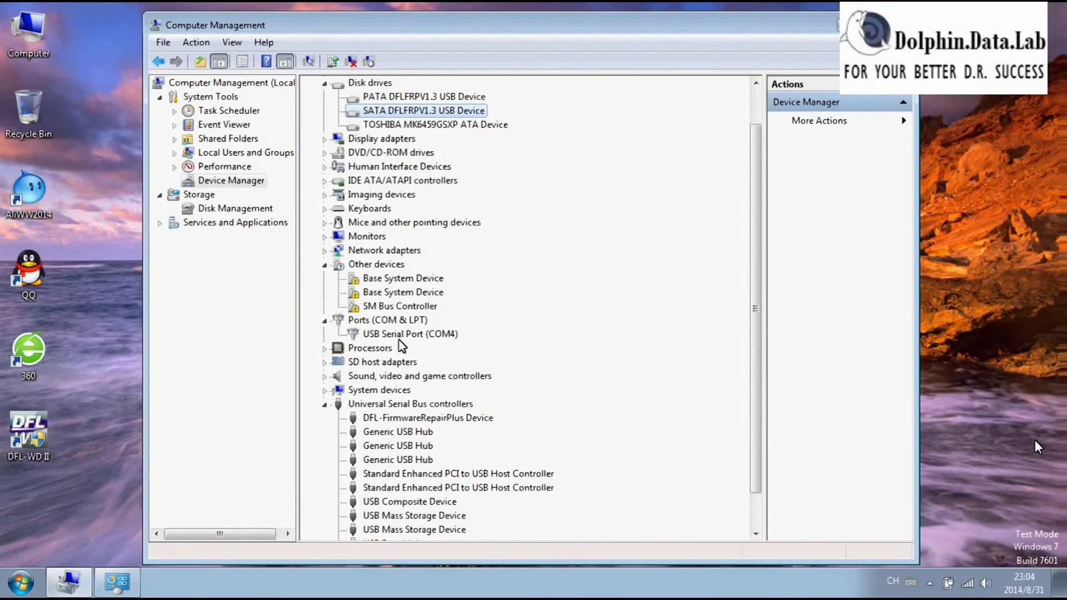
pyautogui.click(427, 336)
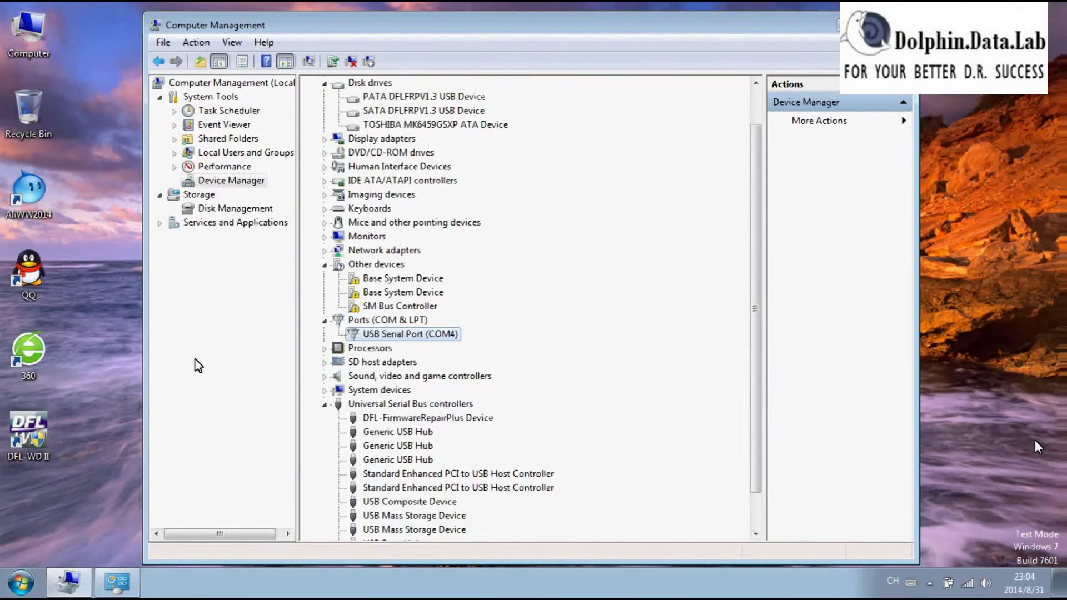
pyautogui.click(31, 430)
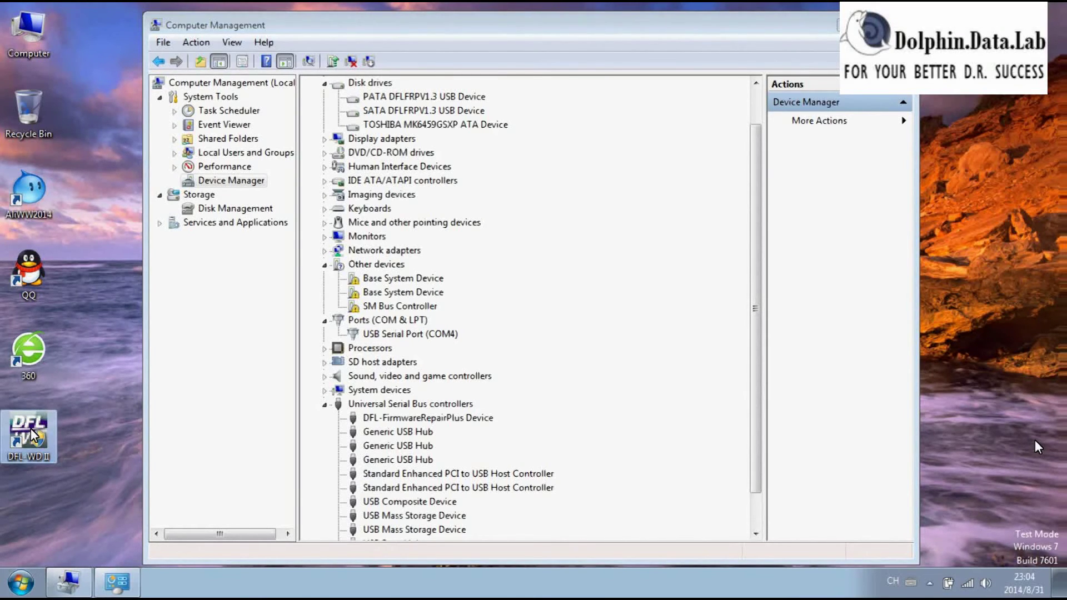
# Step: Launch DFL-WD II from its desktop shortcut with Run as administrator
pyautogui.doubleClick(27, 428)
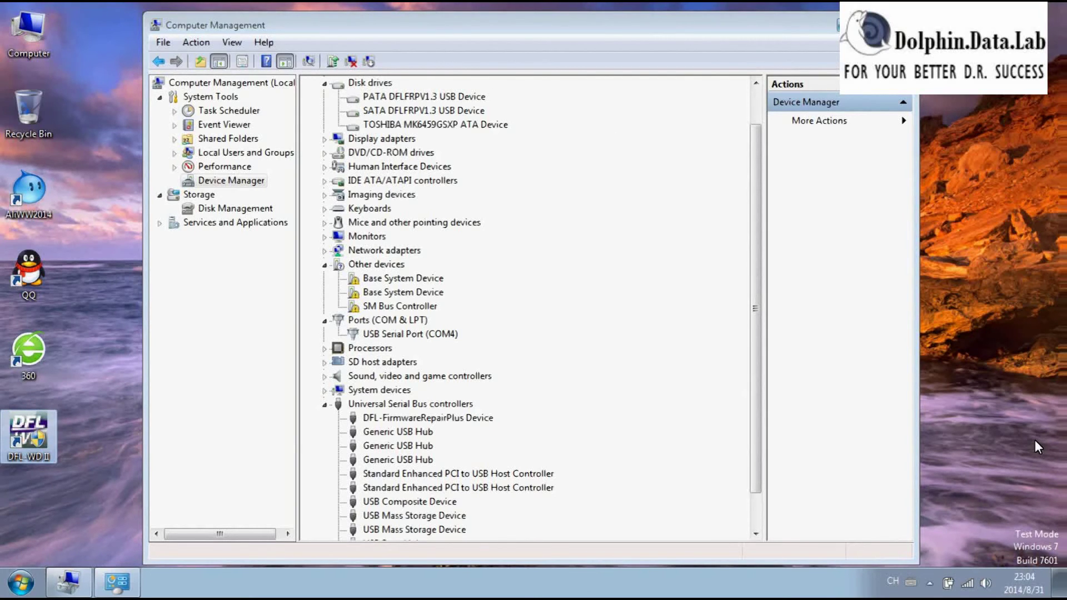
pyautogui.click(850, 25)
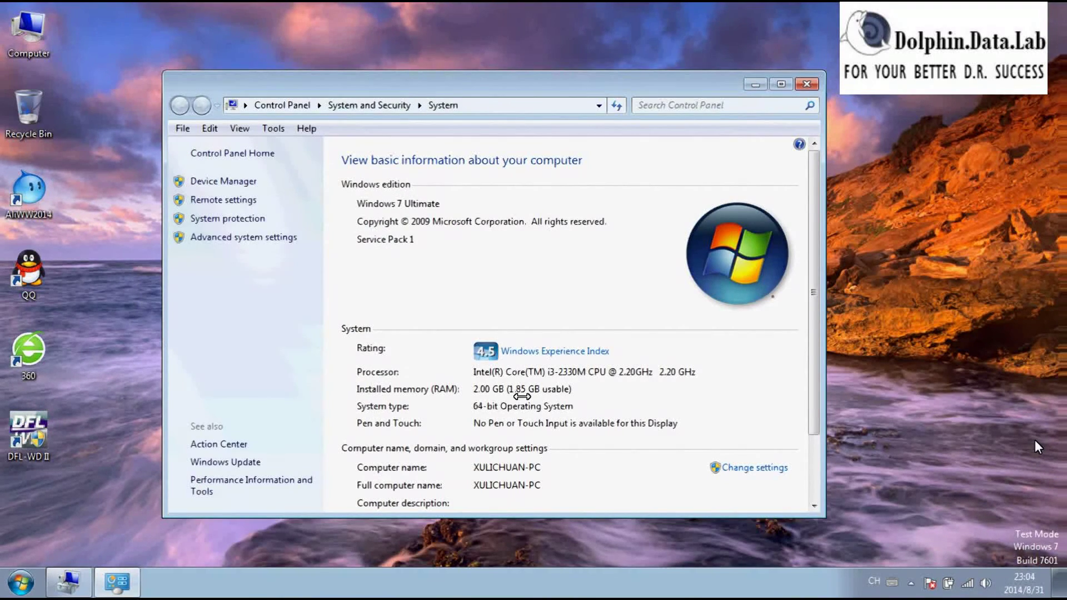
pyautogui.click(755, 84)
pyautogui.click(26, 423)
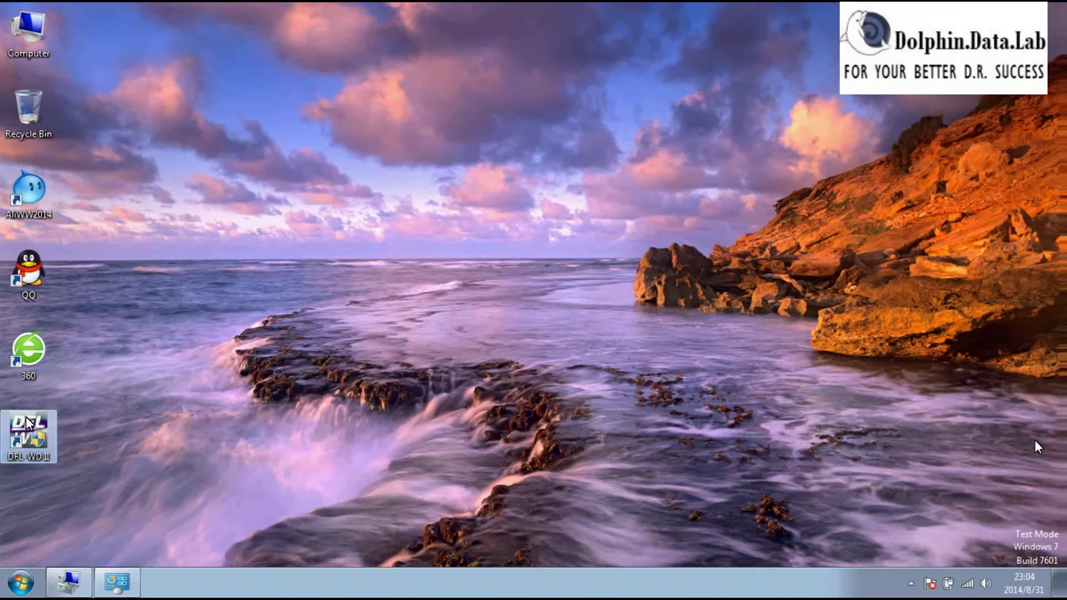
pyautogui.rightClick(26, 422)
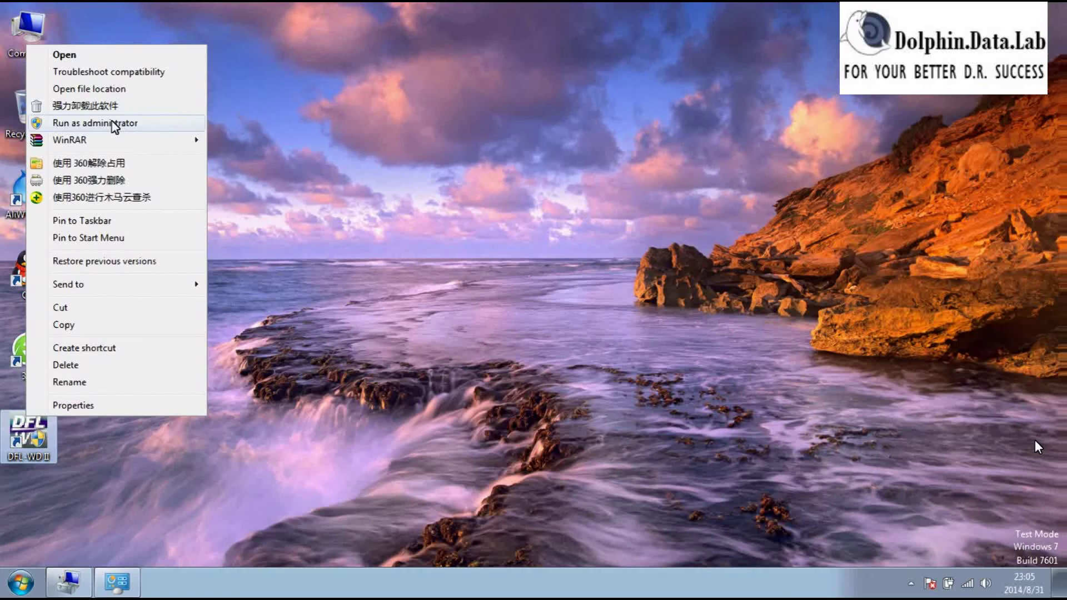
pyautogui.click(115, 125)
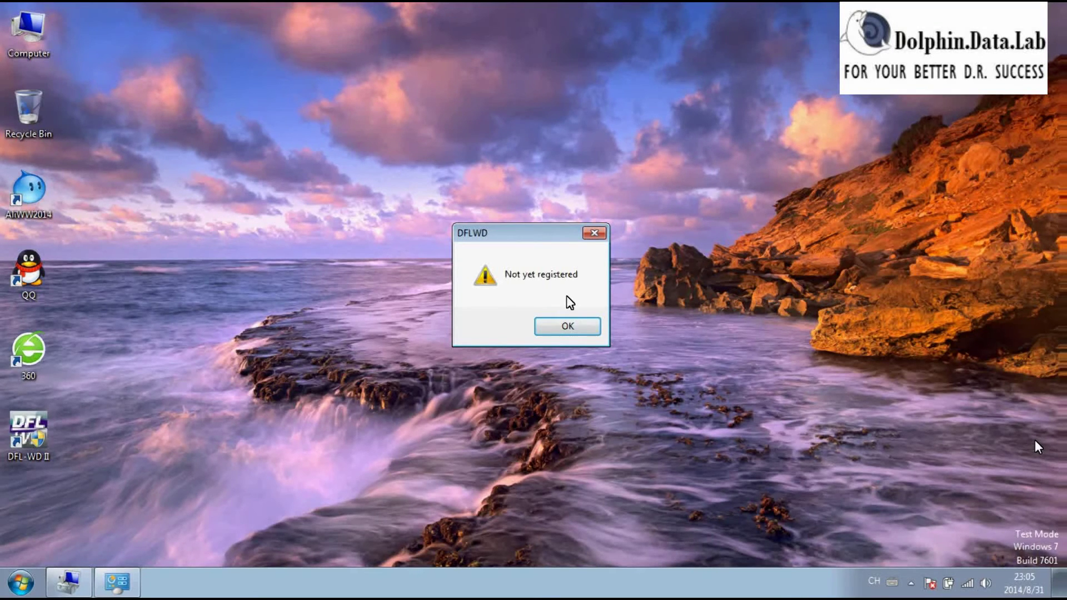
# Step: Dismiss the unregistered warning and register to C:\DFLWD.reg
pyautogui.click(571, 326)
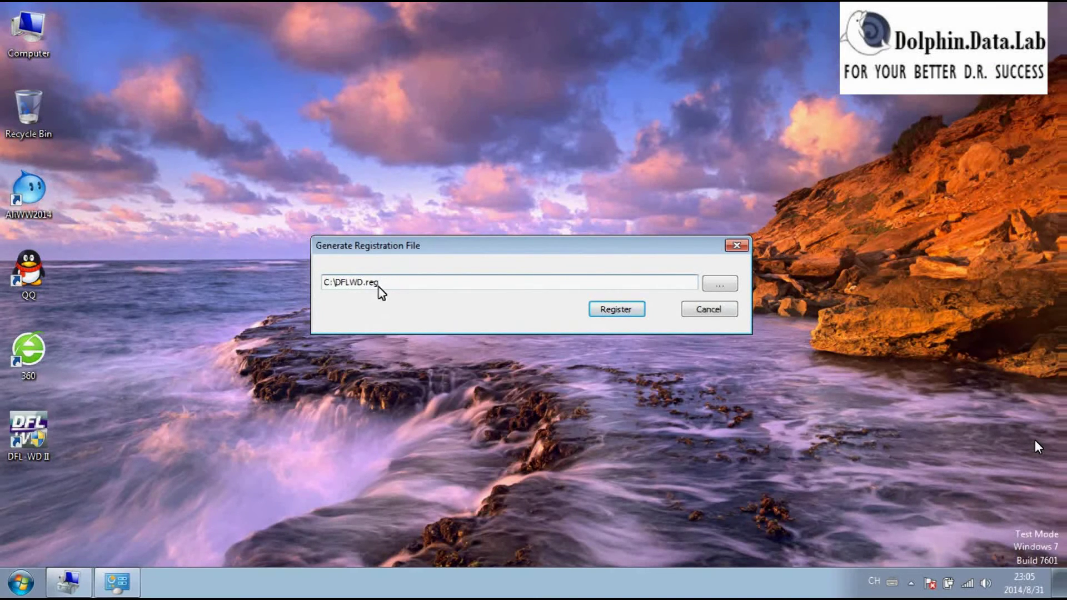
pyautogui.click(621, 314)
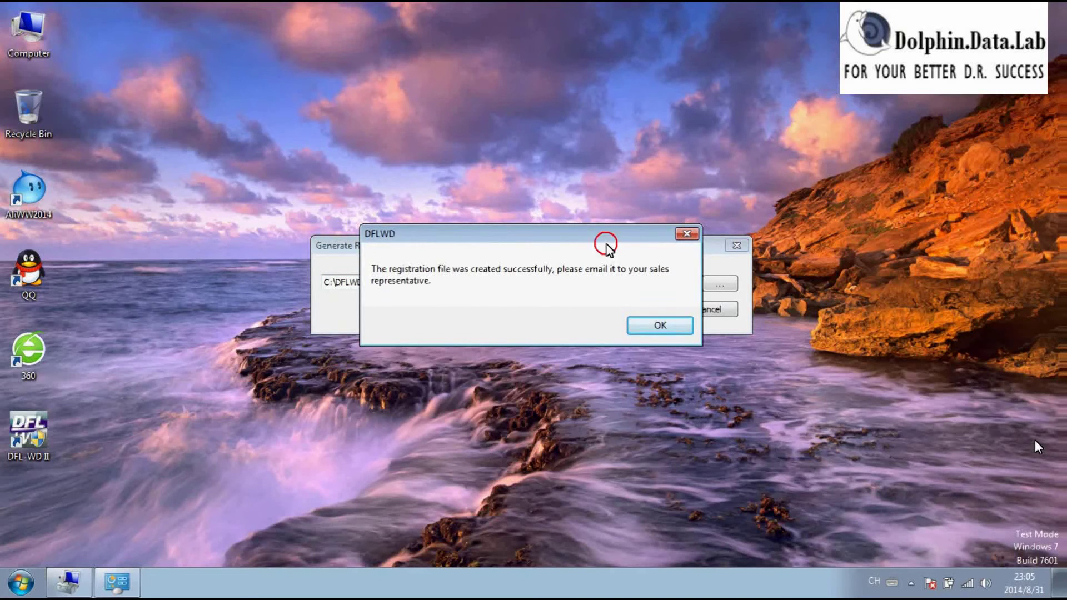
pyautogui.click(657, 326)
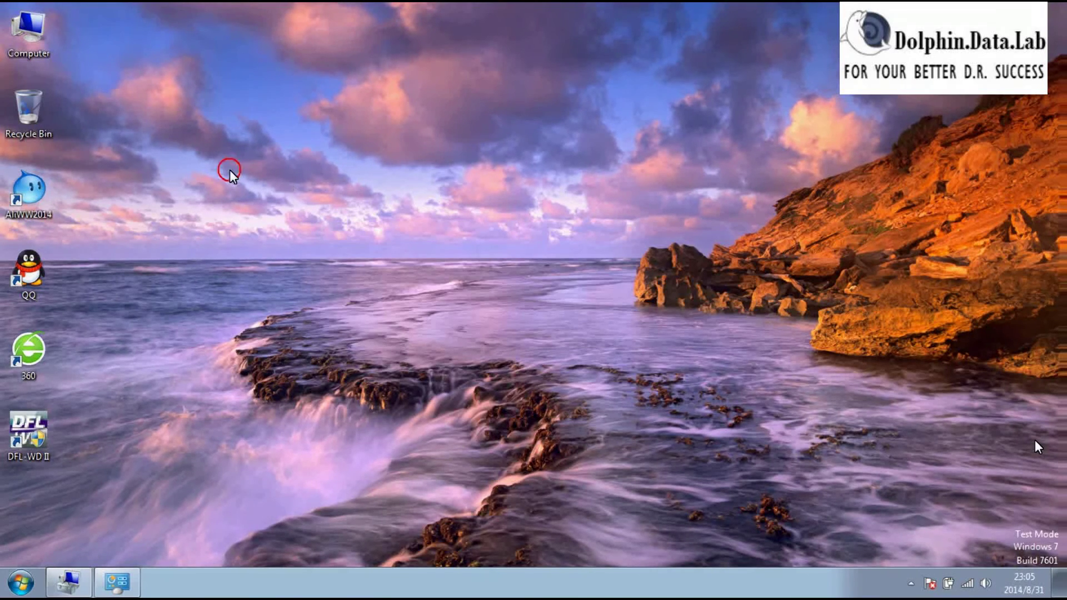
# Step: Open Local Disk (C:) and select DFLWD.reg to show its 1 KB Registration Entries details
pyautogui.doubleClick(29, 29)
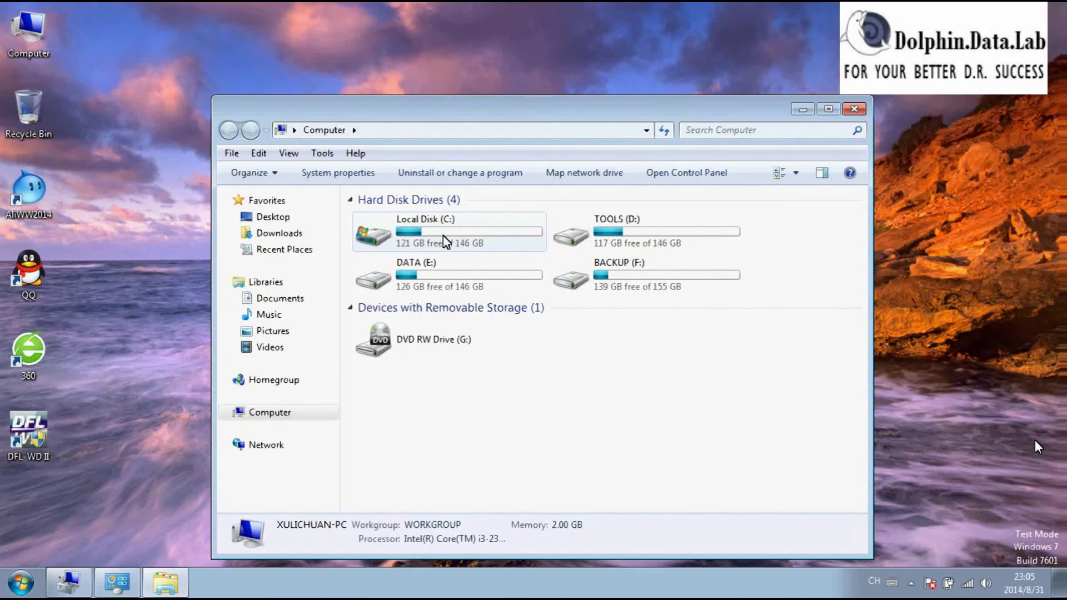
pyautogui.doubleClick(448, 241)
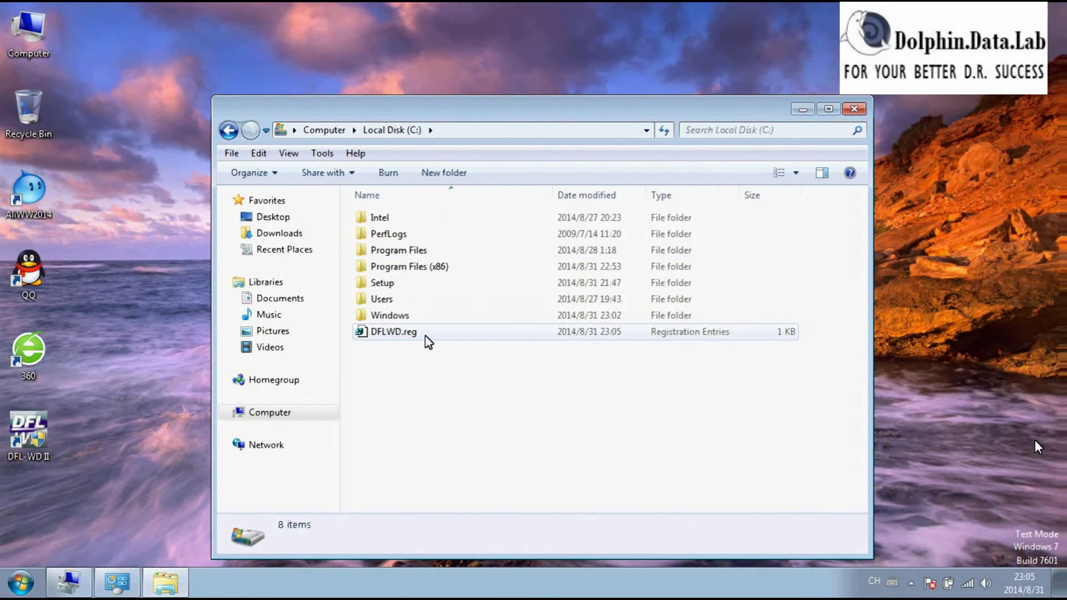
pyautogui.click(430, 337)
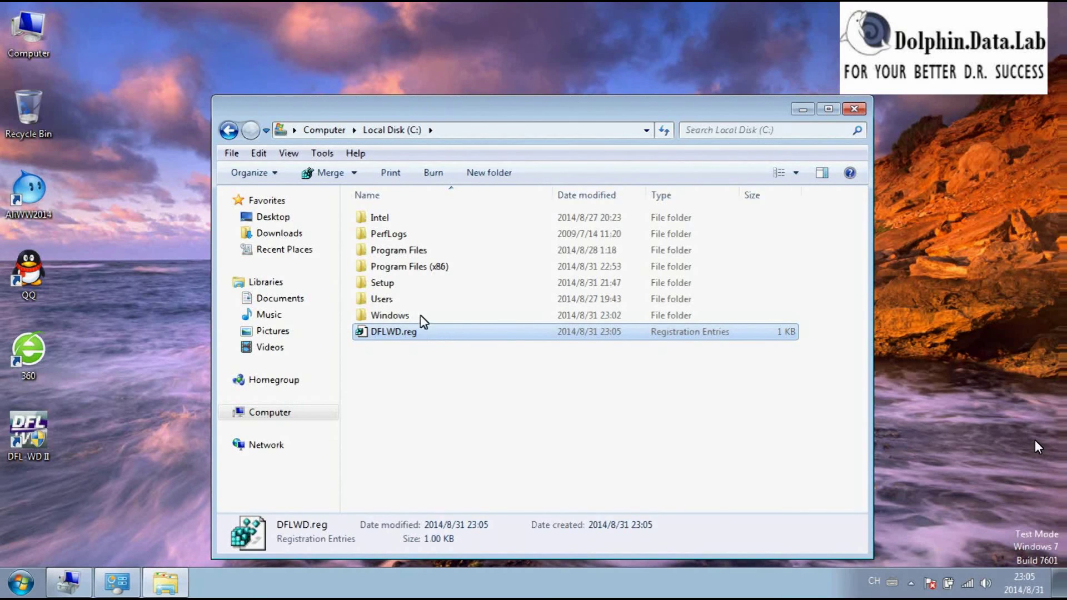
# Step: Open Program Files (x86) > DFL-WD II to view the program folder's contents
pyautogui.doubleClick(431, 268)
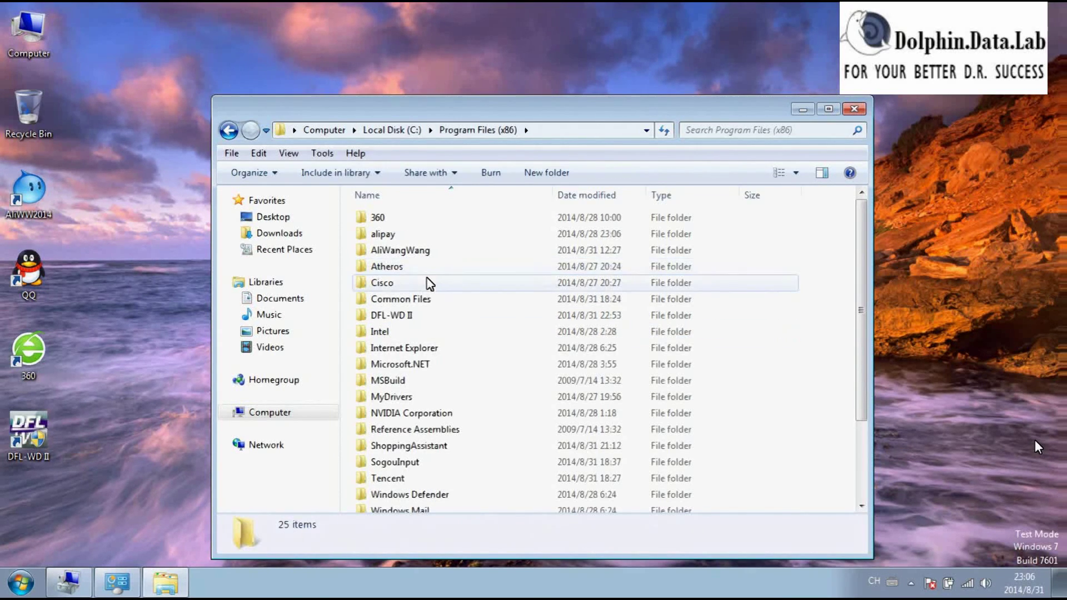
pyautogui.doubleClick(406, 315)
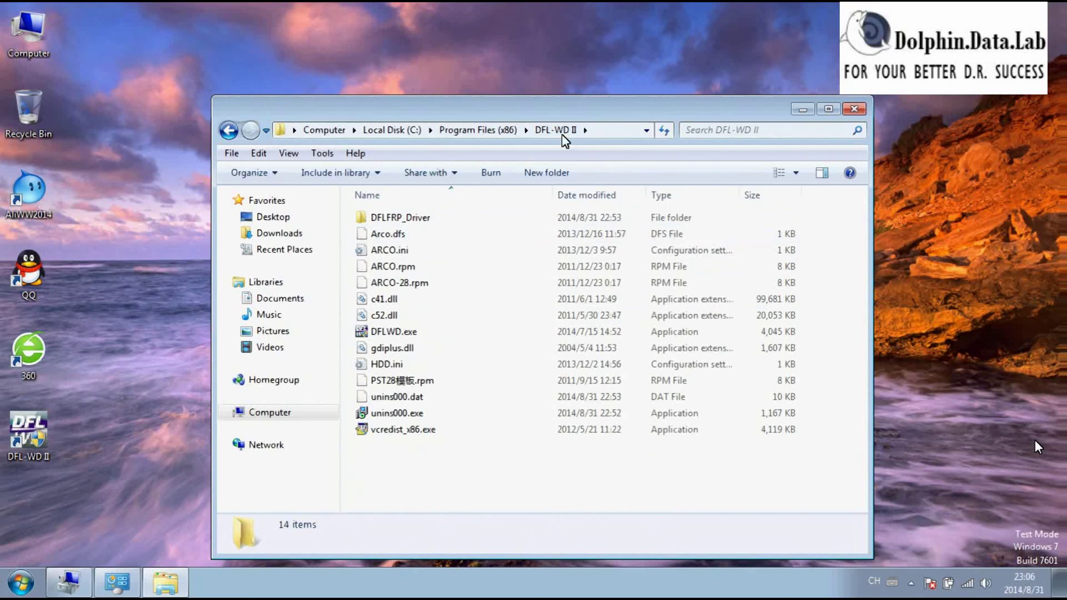
pyautogui.click(388, 468)
pyautogui.click(417, 476)
pyautogui.click(415, 477)
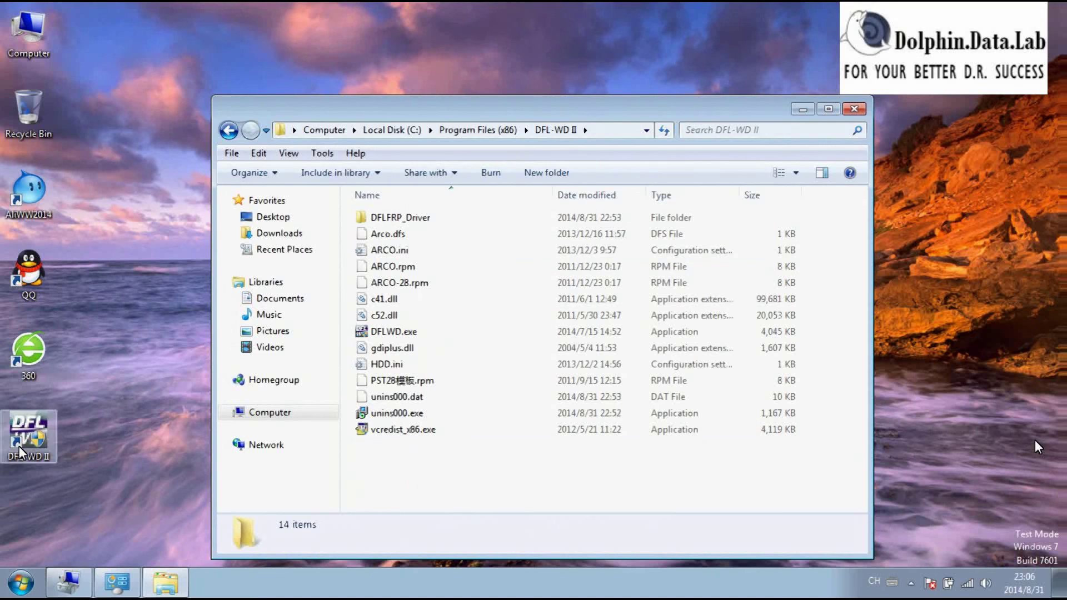
pyautogui.doubleClick(27, 425)
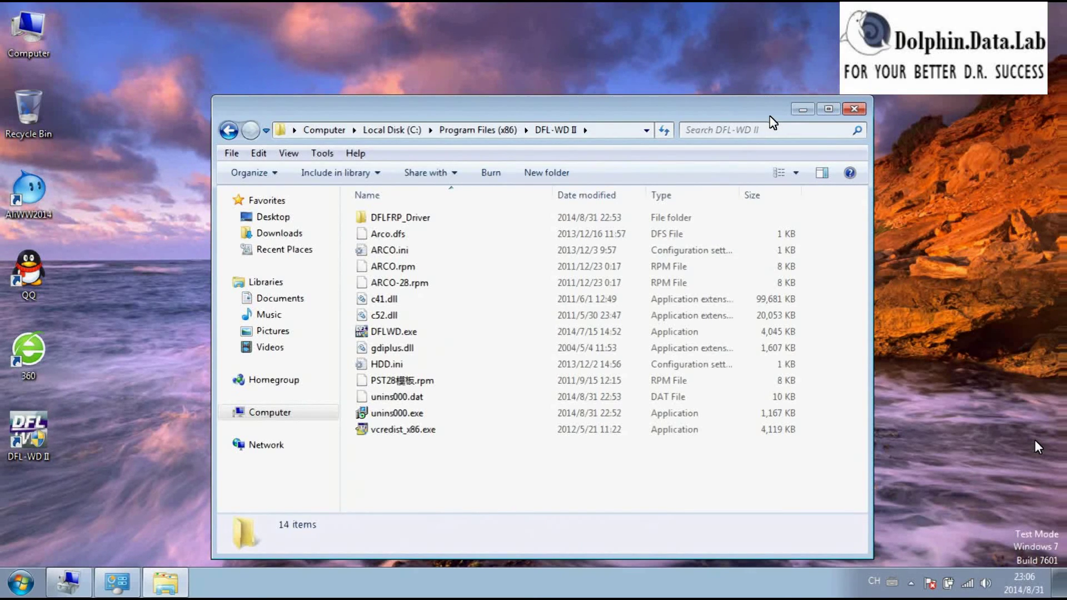
# Step: Minimize the DFL-WD II folder and return to the System information page
pyautogui.click(802, 109)
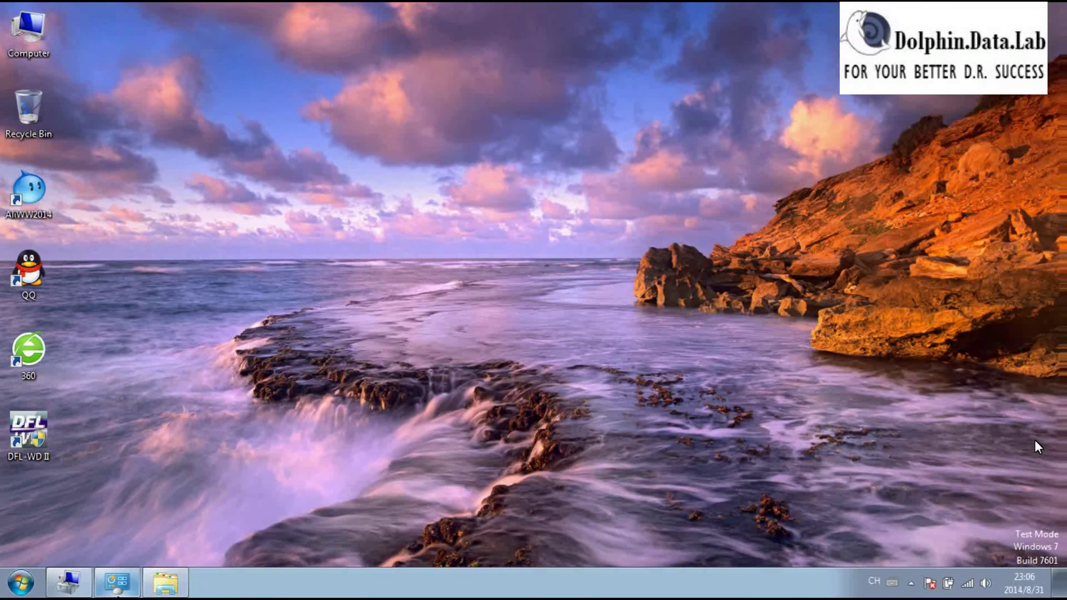
pyautogui.click(113, 592)
pyautogui.scroll(-2, 519, 279)
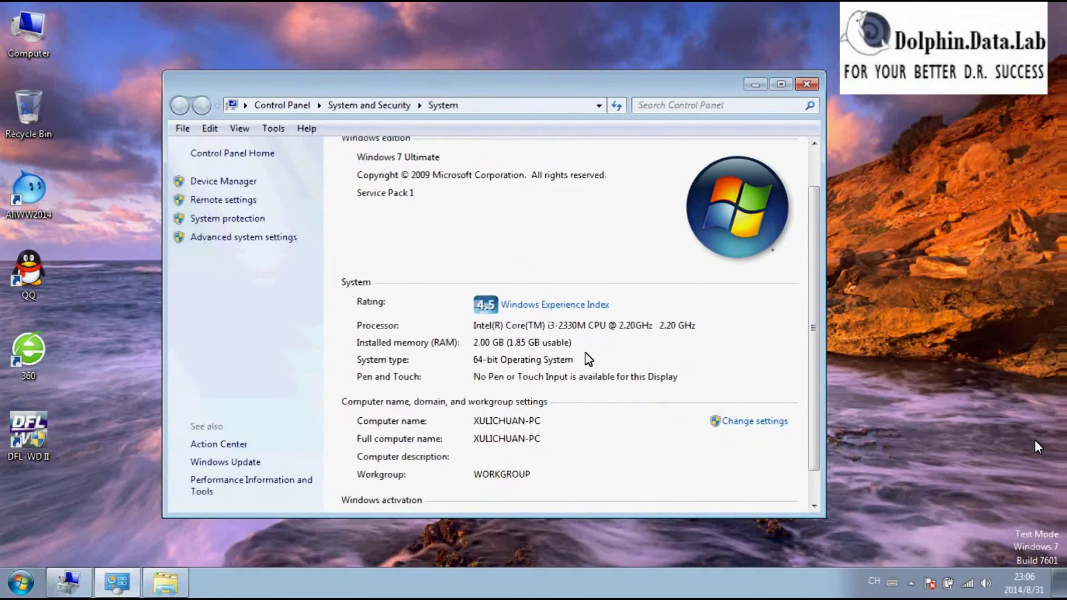